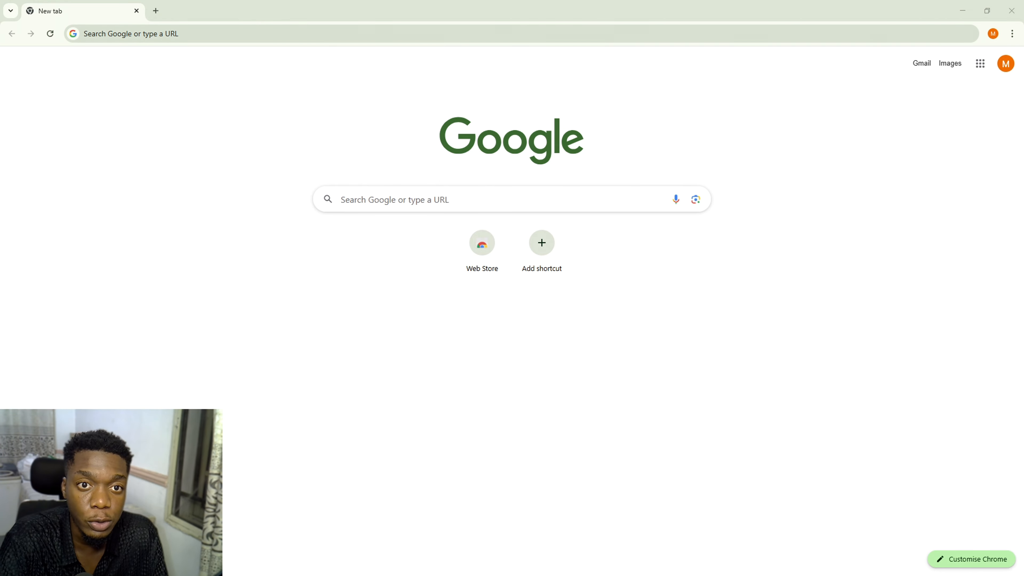
Search Google for "notion"
{"action": "left_click", "coordinate": [282, 34]}
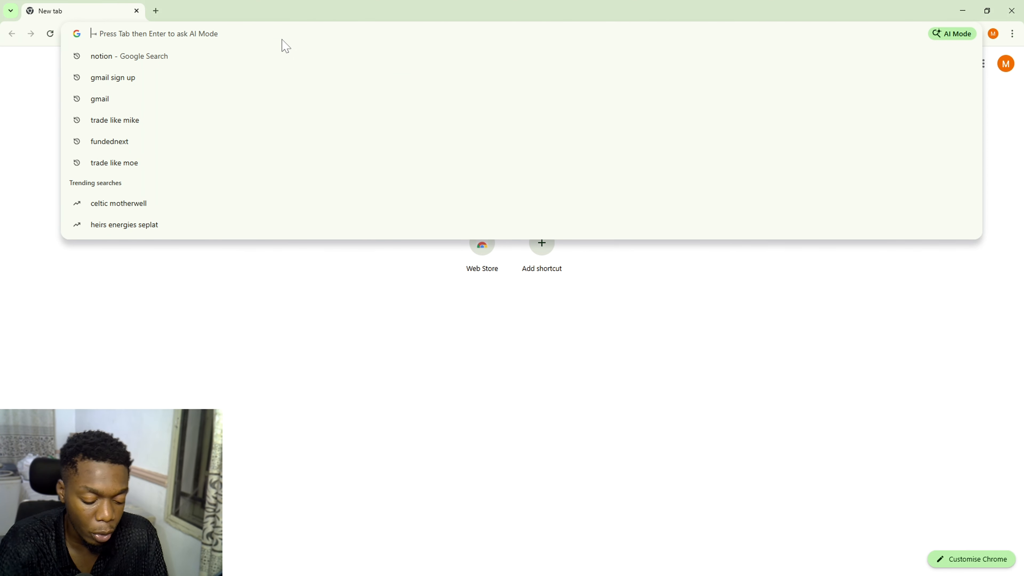
{"action": "type", "text": "n"}
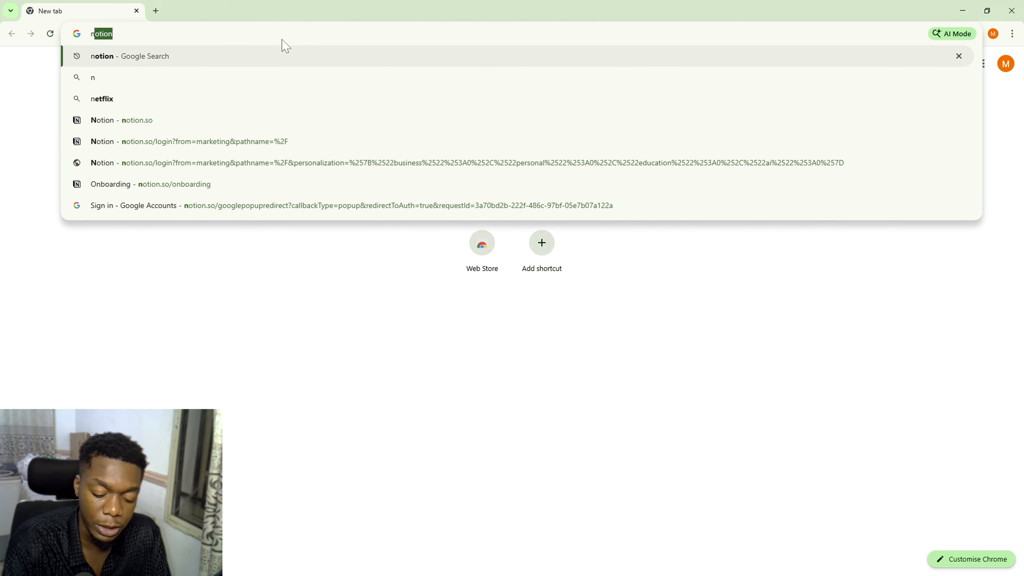
{"action": "key", "text": "Return"}
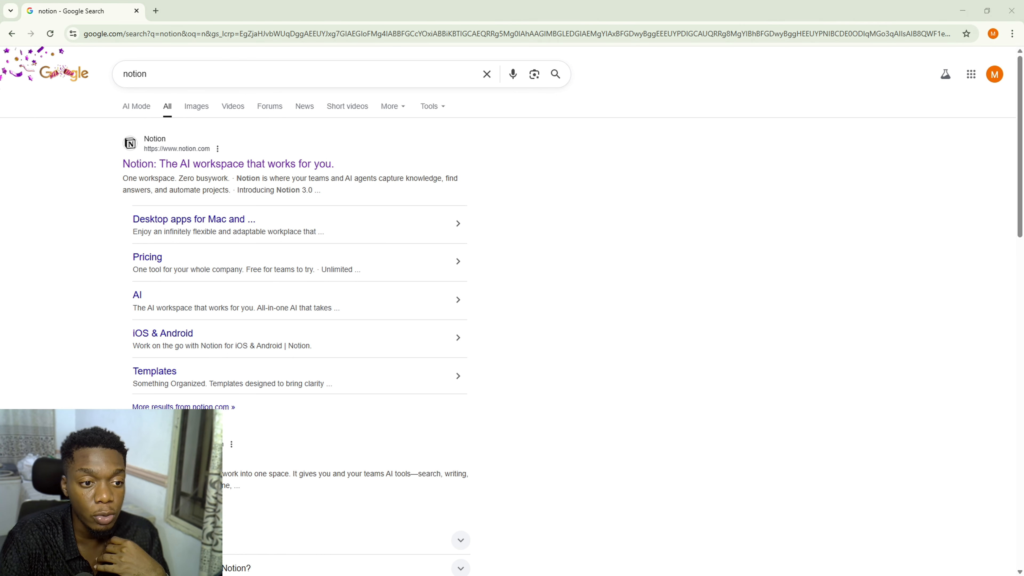
Switch to the Notion desktop app and add a new page to the Private section
{"action": "key", "text": "alt+Tab"}
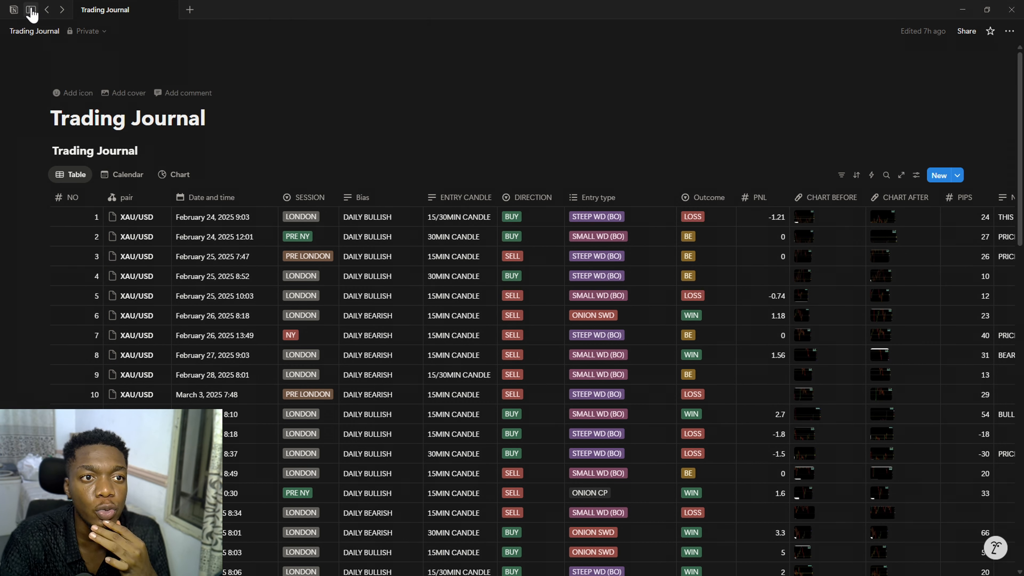
{"action": "mouse_move", "coordinate": [32, 15]}
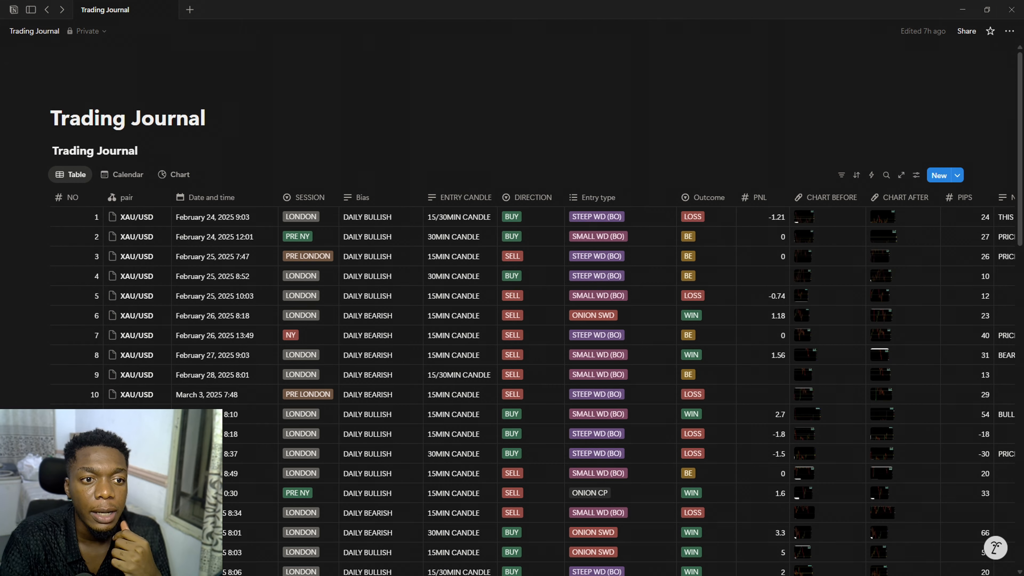
{"action": "left_click", "coordinate": [30, 9]}
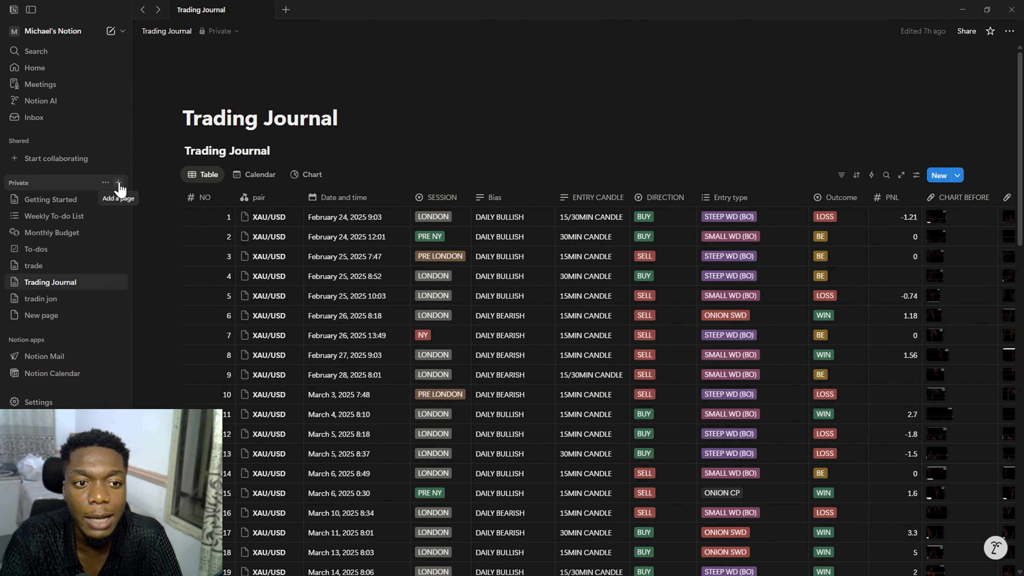
{"action": "left_click", "coordinate": [119, 183]}
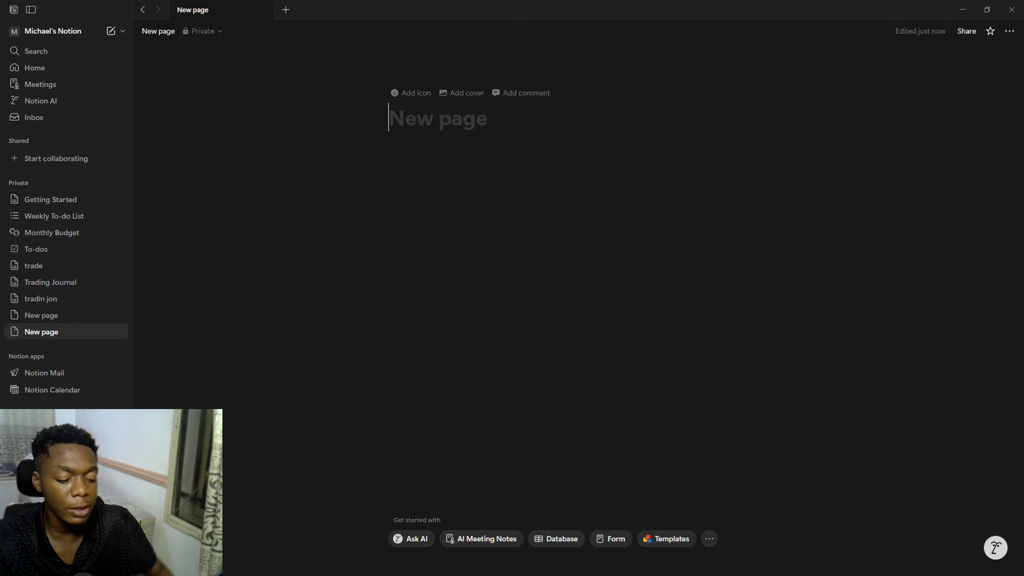
Title the new page "trade test" and continue into its body
{"action": "type", "text": "tyr"}
{"action": "key", "text": "BackSpace"}
{"action": "key", "text": "BackSpace"}
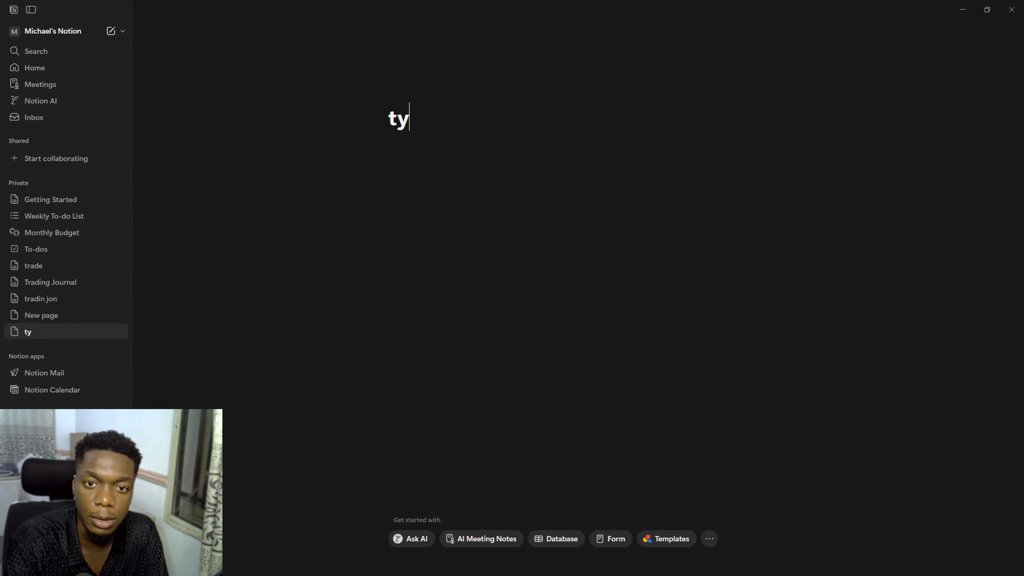
{"action": "type", "text": "rade "}
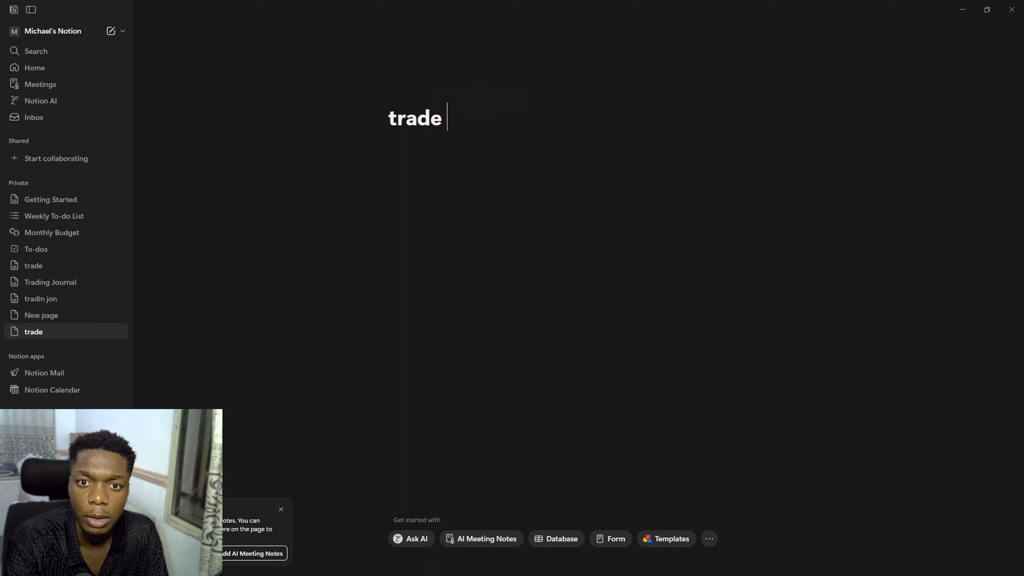
{"action": "type", "text": "te"}
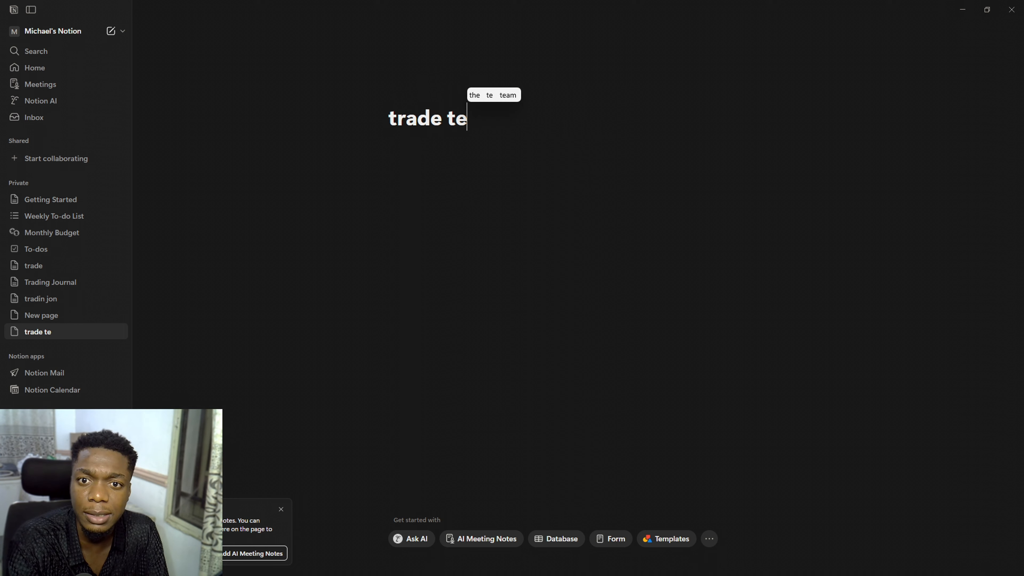
{"action": "type", "text": "s"}
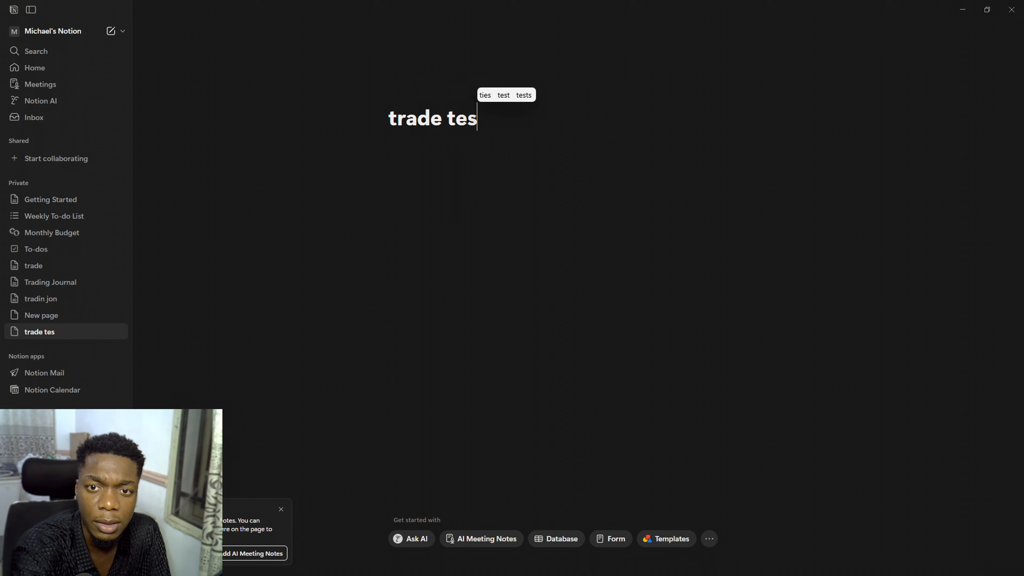
{"action": "type", "text": "t"}
{"action": "key", "text": "Return"}
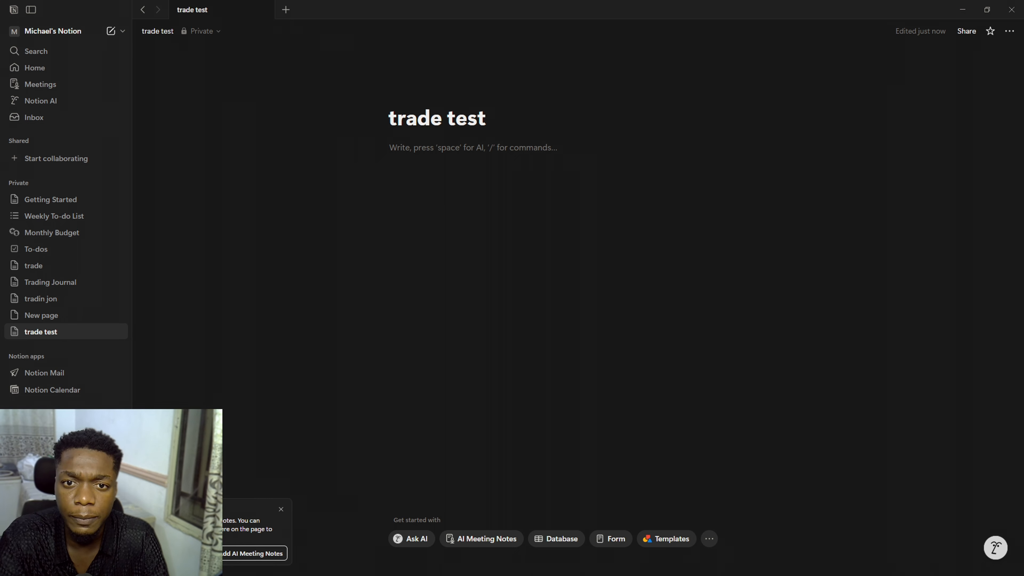
Insert a table view database into the page body and title it "trade overview"
{"action": "type", "text": "//"}
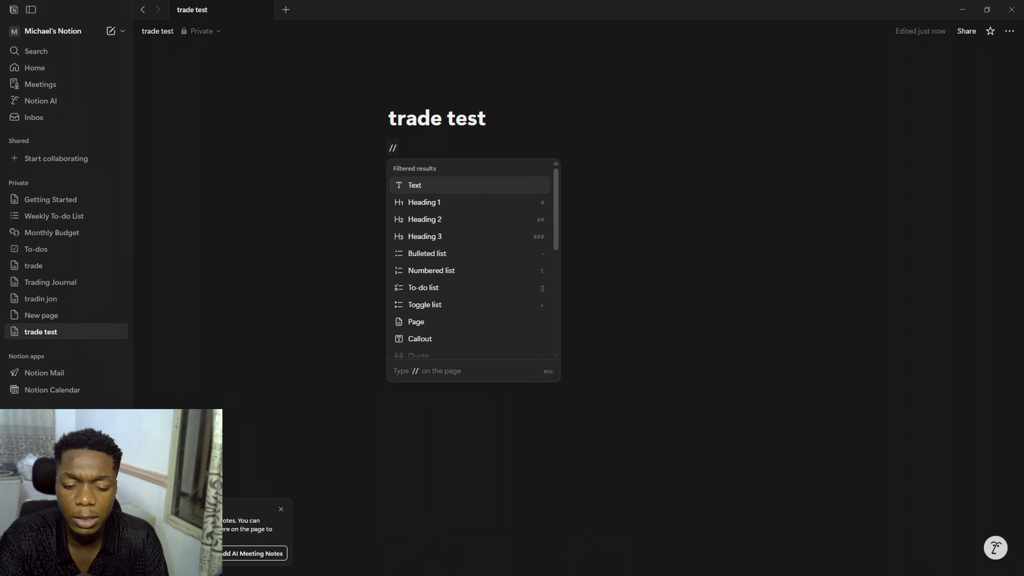
{"action": "key", "text": "BackSpace"}
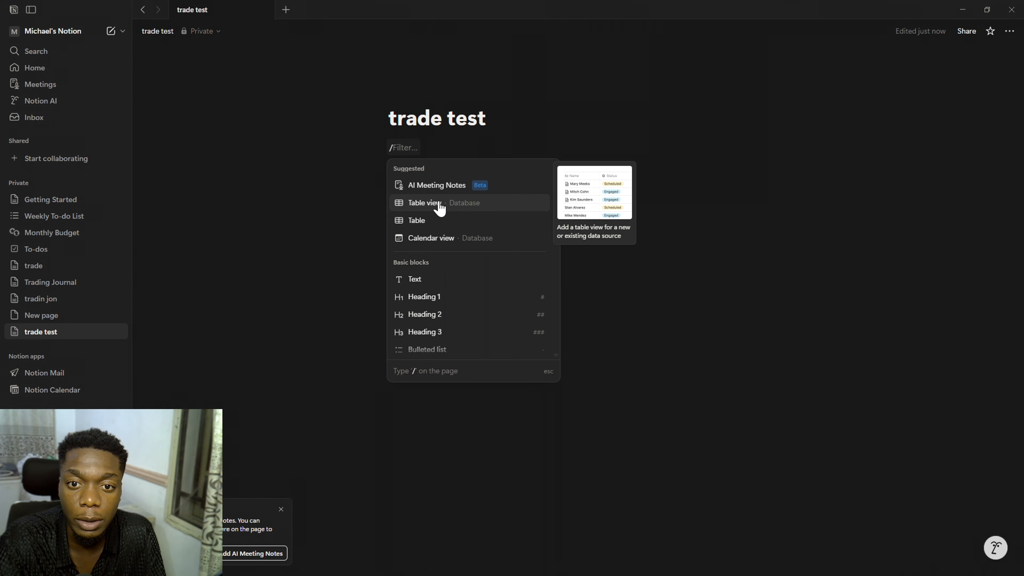
{"action": "left_click", "coordinate": [460, 210]}
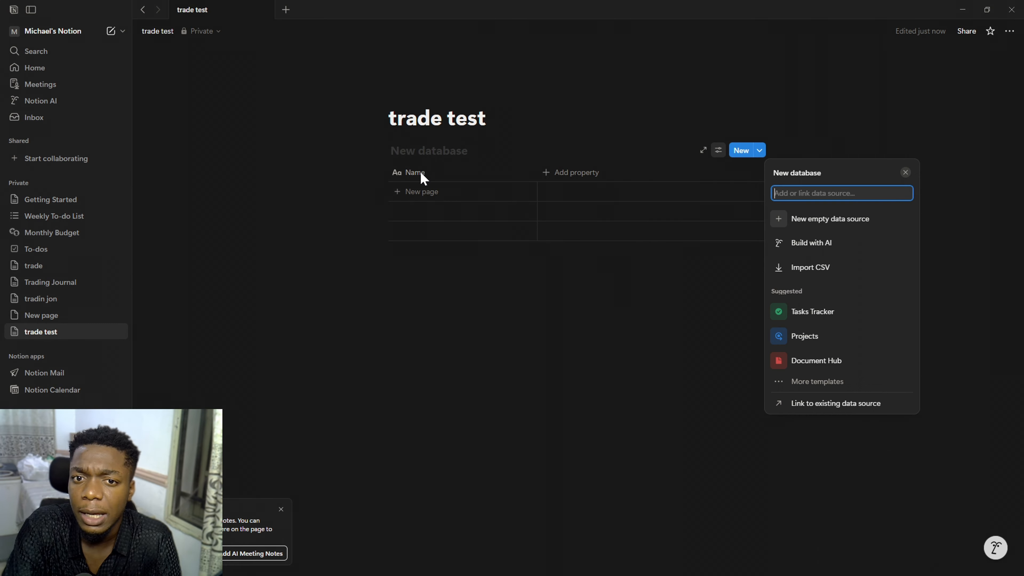
{"action": "left_click", "coordinate": [493, 339]}
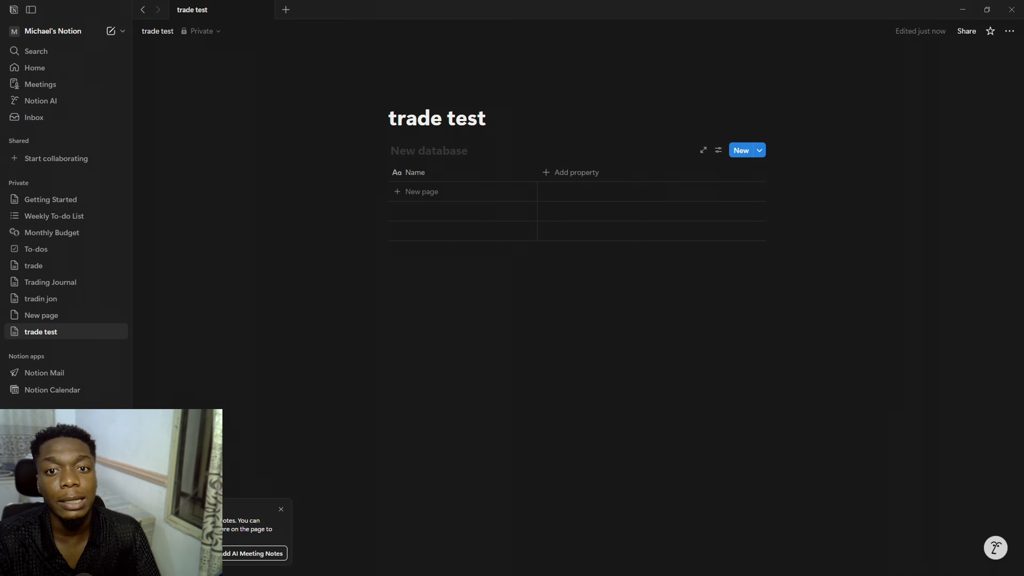
{"action": "type", "text": "t"}
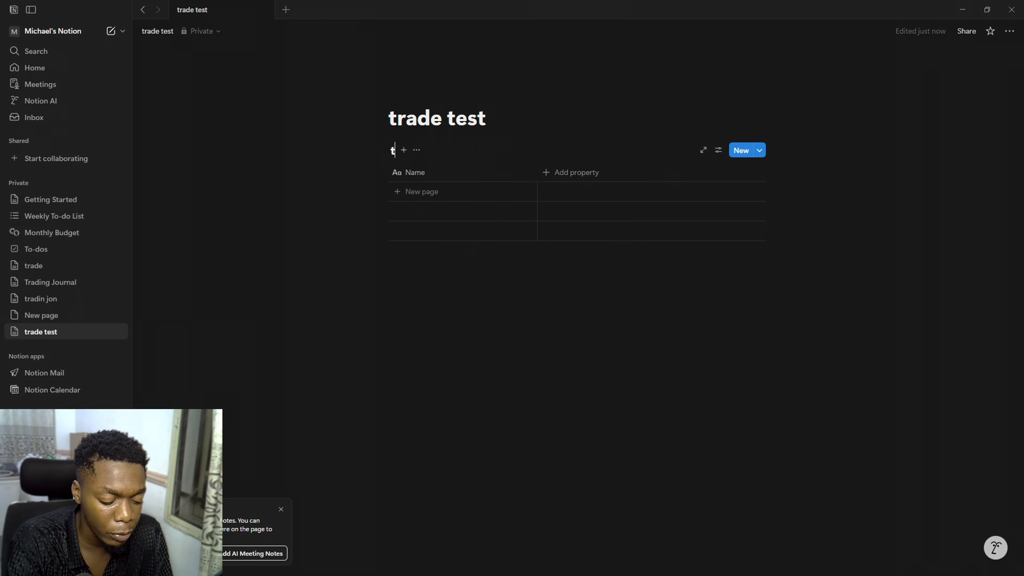
{"action": "type", "text": "rade overview"}
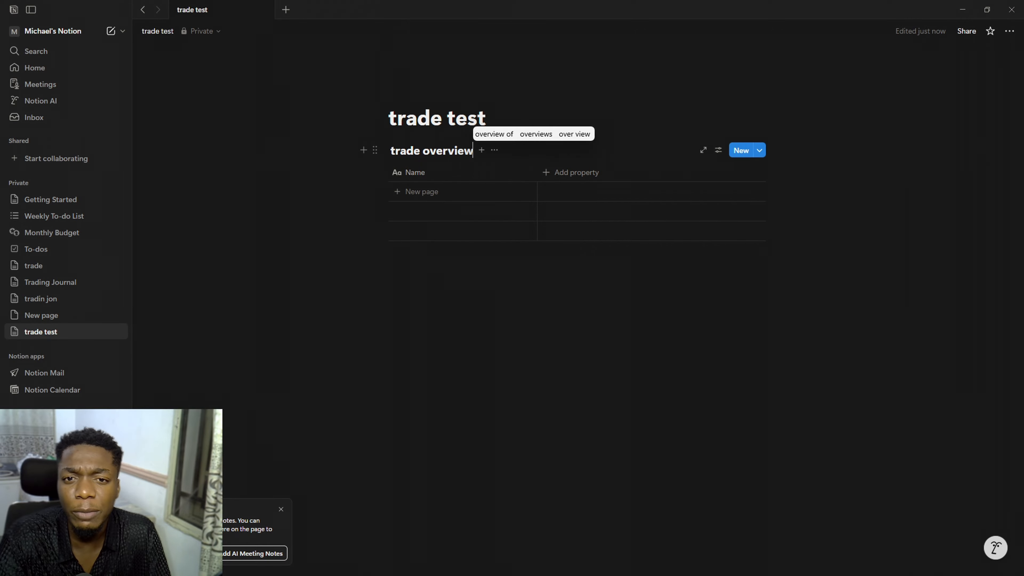
Rename the database's Name property to "pair"
{"action": "left_click", "coordinate": [418, 173]}
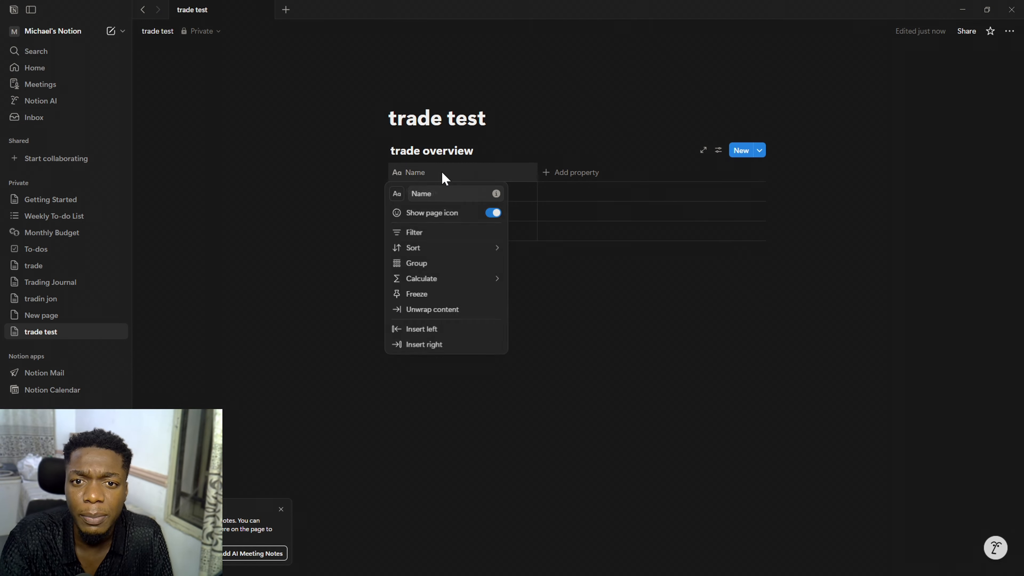
{"action": "left_click", "coordinate": [461, 193]}
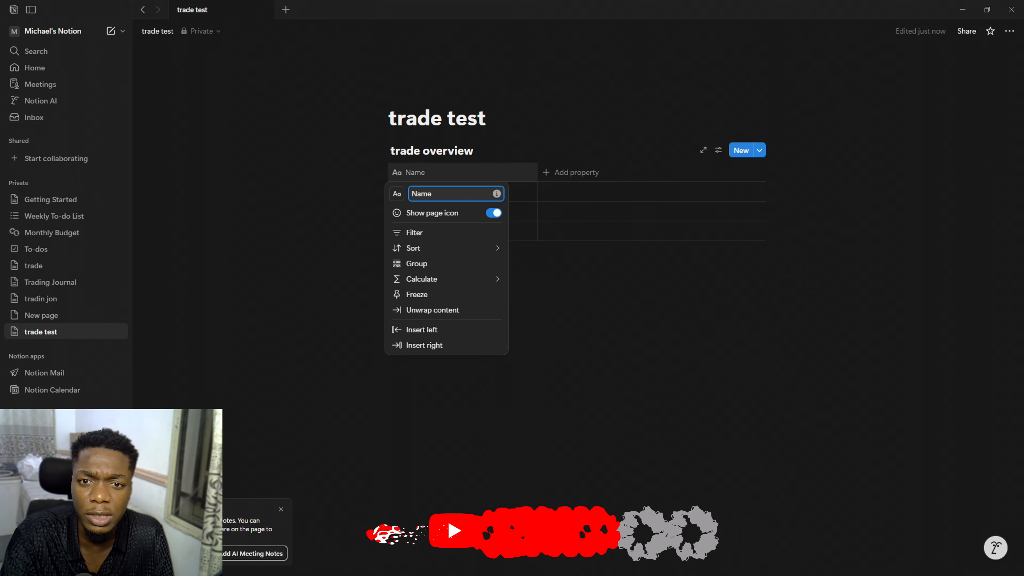
{"action": "left_click_drag", "start_coordinate": [440, 194], "coordinate": [410, 192]}
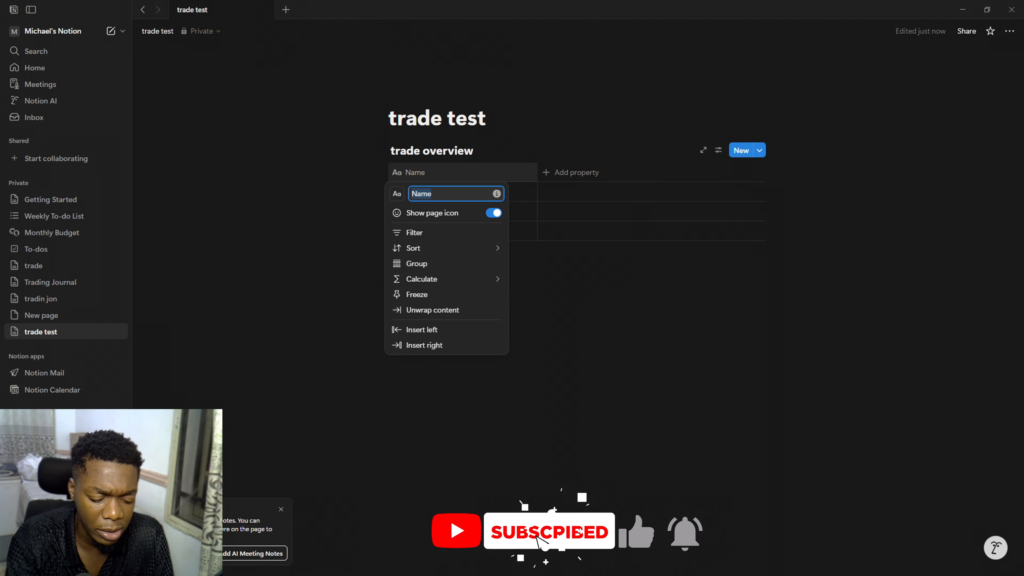
{"action": "type", "text": "pai"}
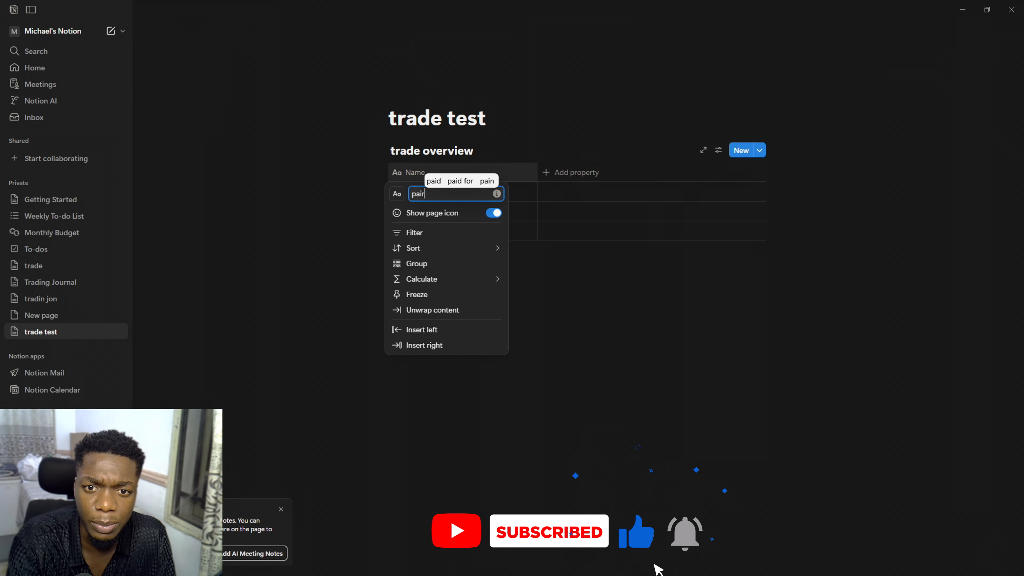
{"action": "type", "text": "r"}
{"action": "key", "text": "Return"}
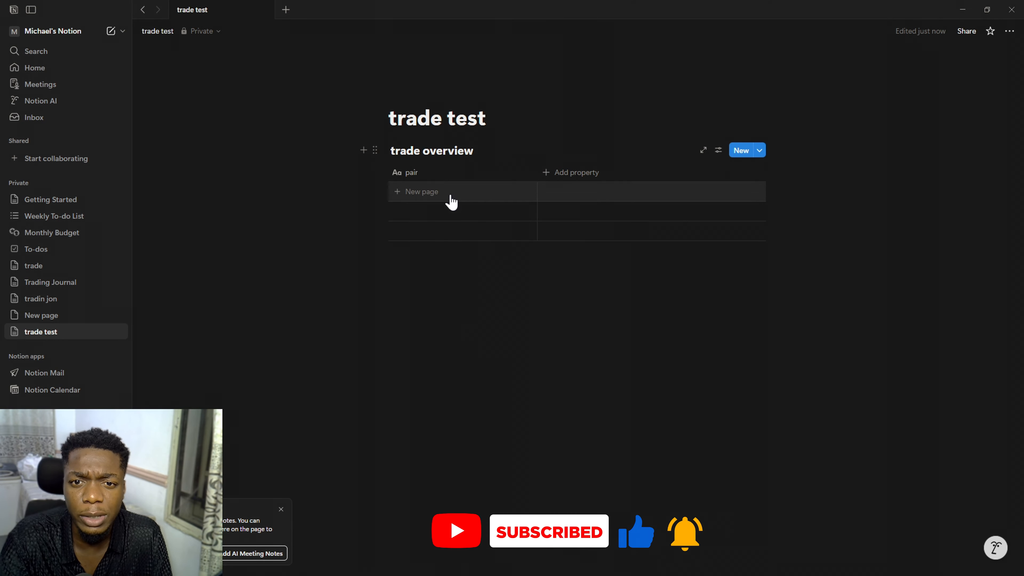
Add a first entry named "xauusd" in the pair column
{"action": "left_click", "coordinate": [446, 193]}
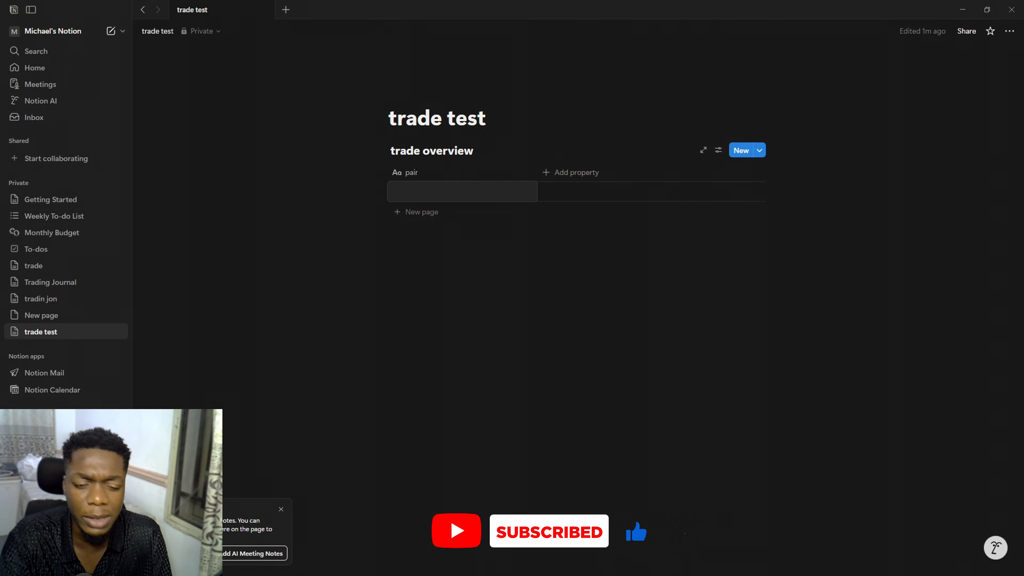
{"action": "type", "text": "xauu"}
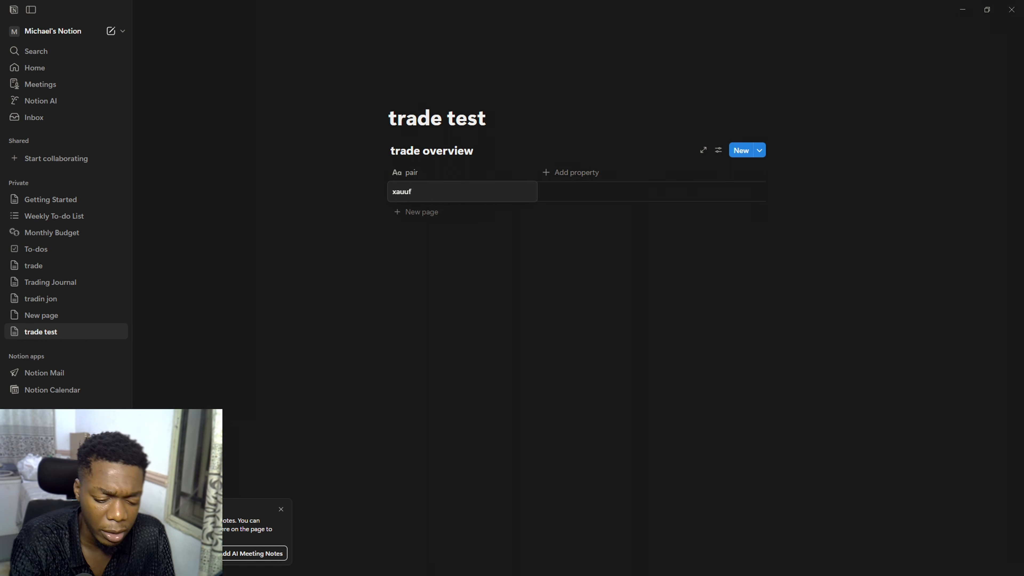
{"action": "type", "text": "sd"}
{"action": "key", "text": "Escape"}
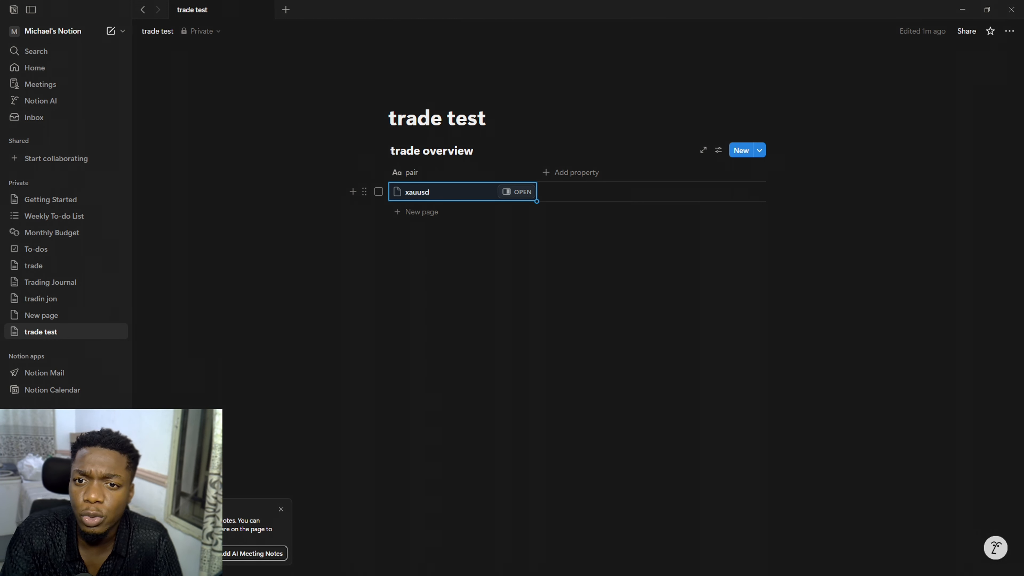
Add a Date property to the table and set the xauusd entry's date to December 31, 2025
{"action": "left_click", "coordinate": [545, 176]}
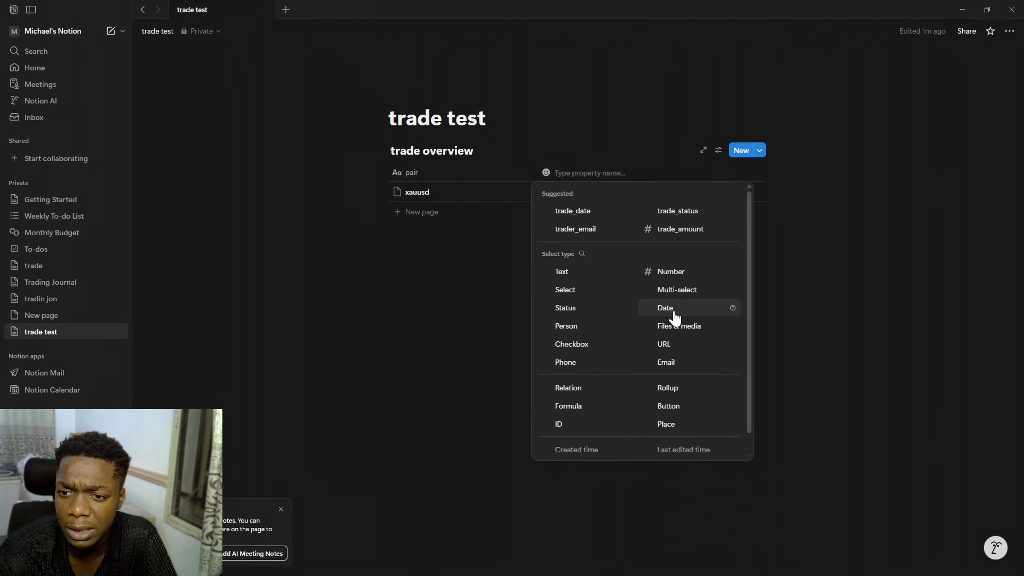
{"action": "left_click", "coordinate": [665, 308]}
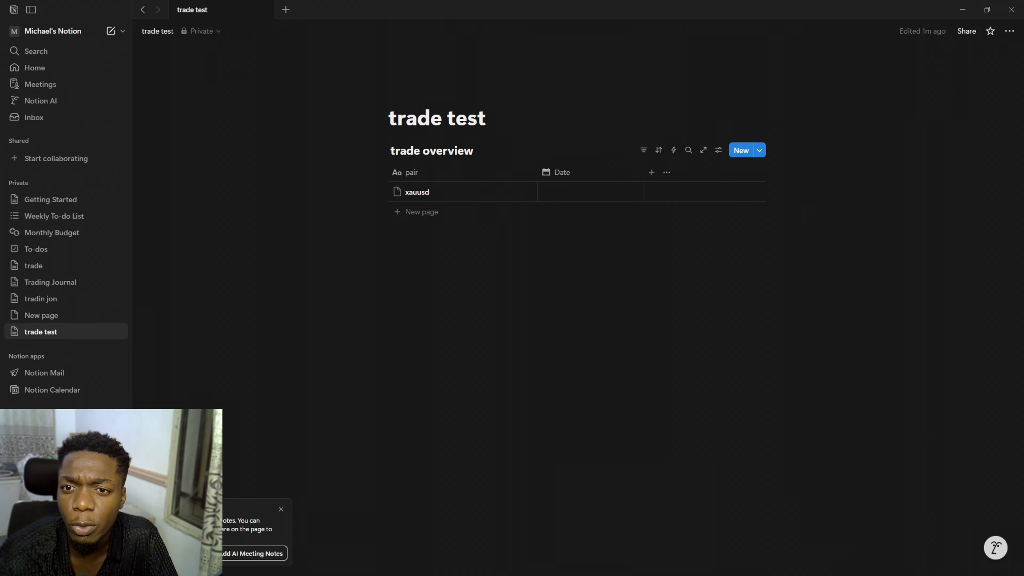
{"action": "left_click", "coordinate": [574, 199]}
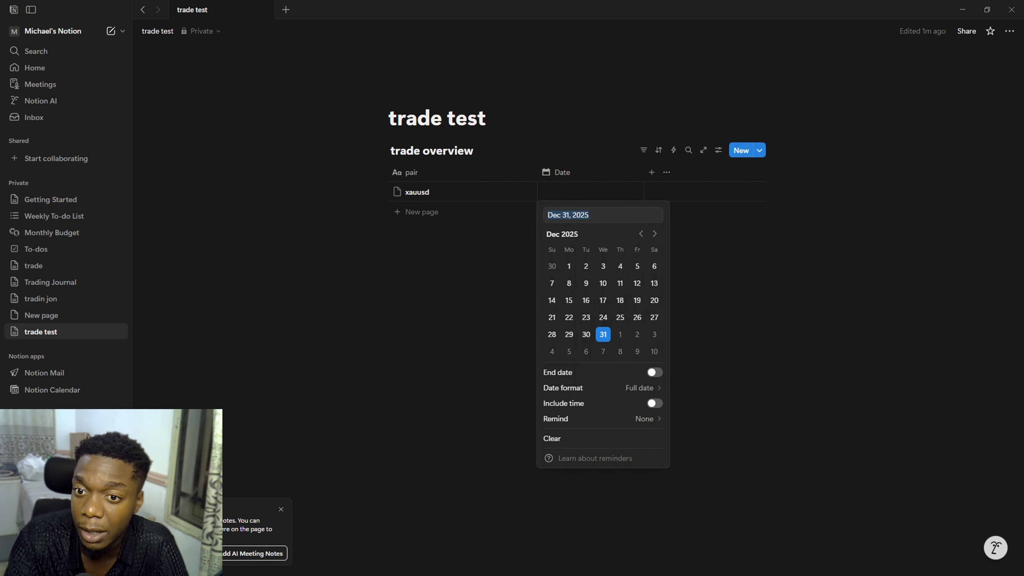
{"action": "left_click", "coordinate": [604, 339]}
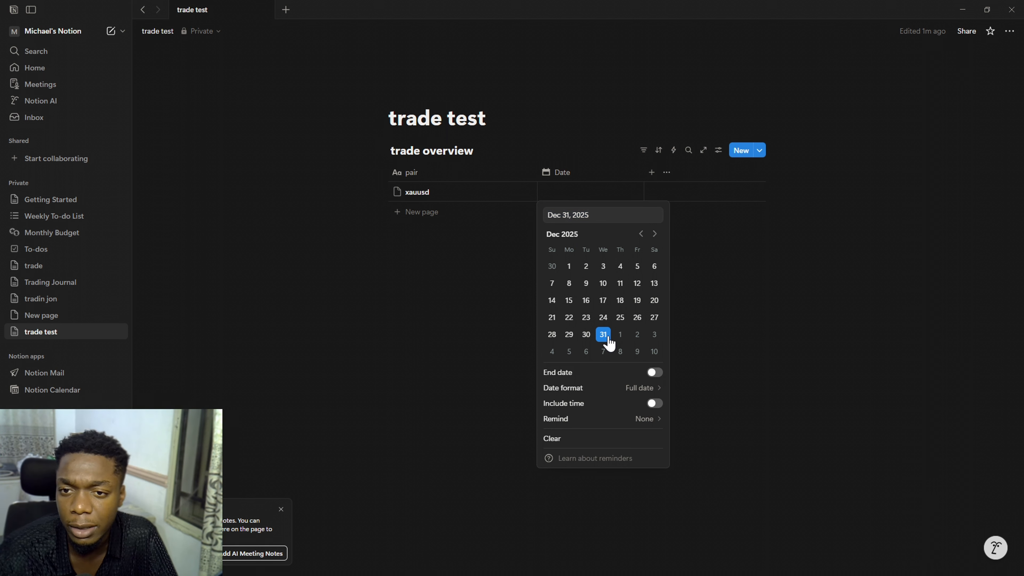
{"action": "left_click", "coordinate": [815, 244]}
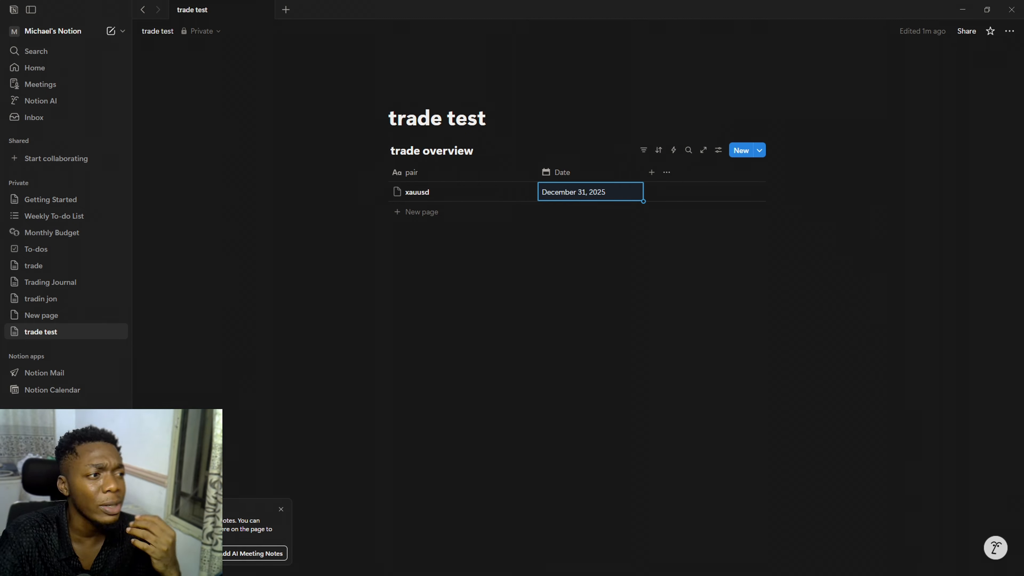
Add a Select property to the trade overview table and create the option LONDON for it
{"action": "left_click", "coordinate": [652, 173]}
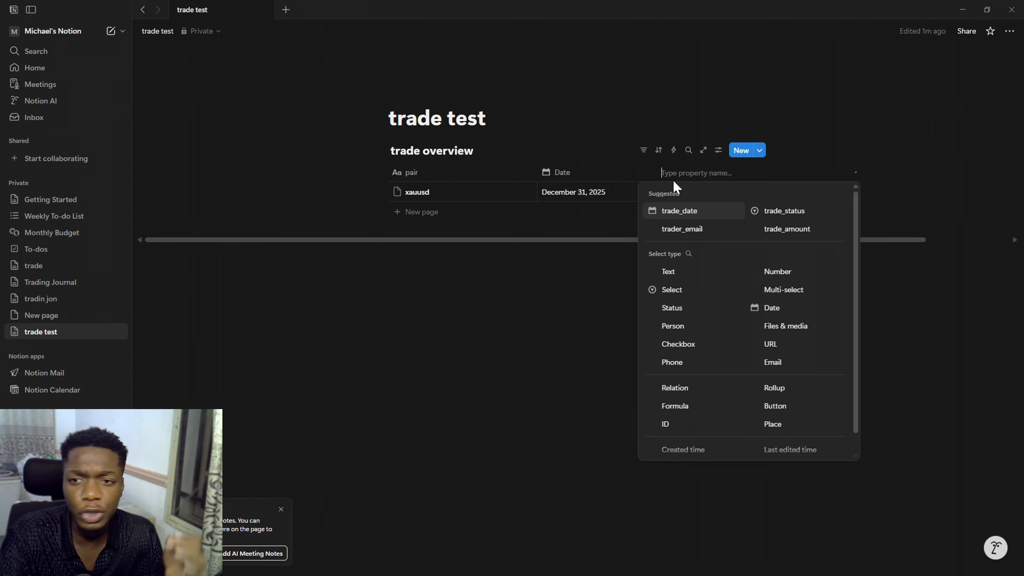
{"action": "left_click", "coordinate": [693, 299]}
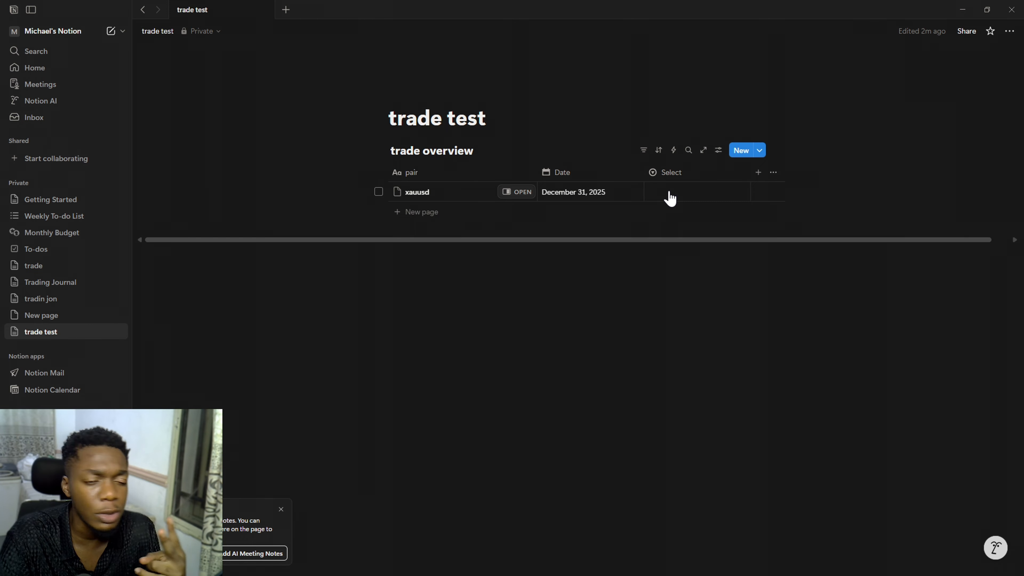
{"action": "left_click", "coordinate": [673, 178]}
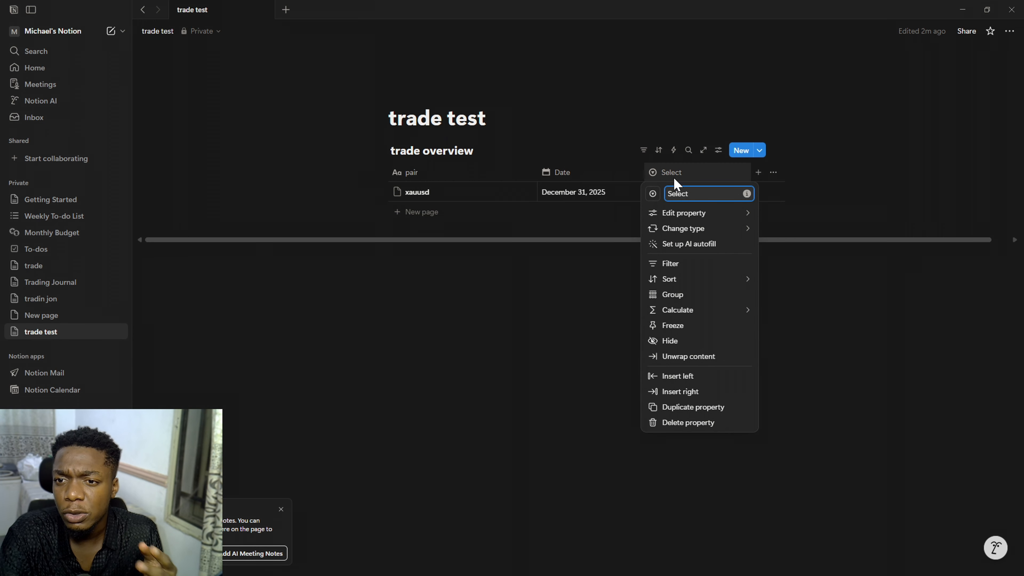
{"action": "mouse_move", "coordinate": [715, 218]}
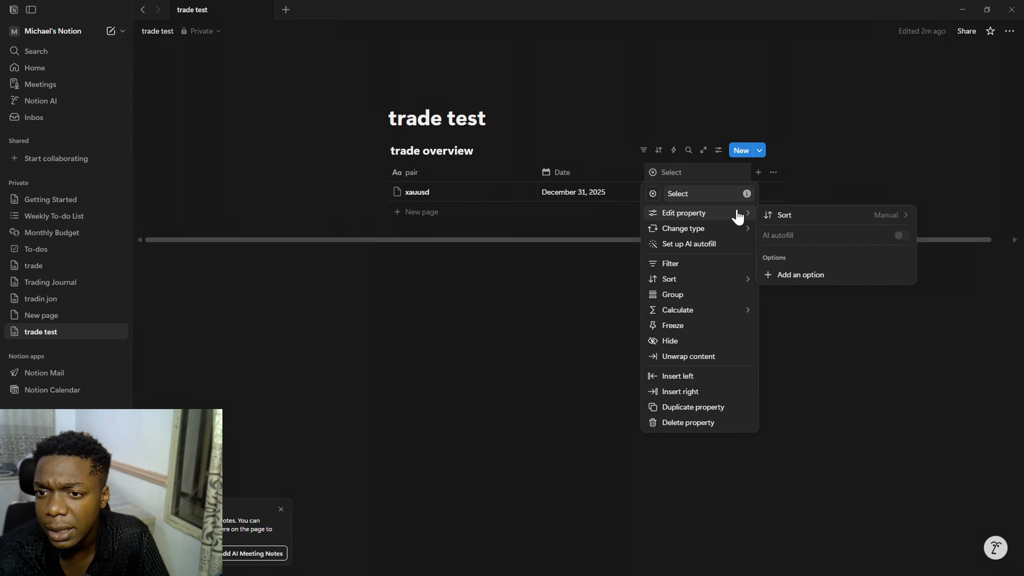
{"action": "left_click", "coordinate": [818, 278]}
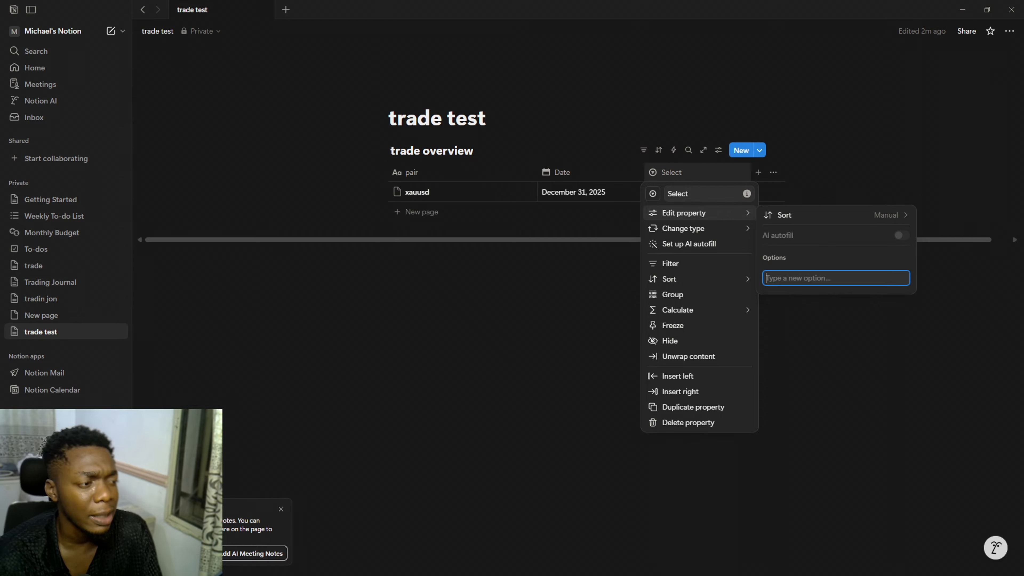
{"action": "type", "text": "LON"}
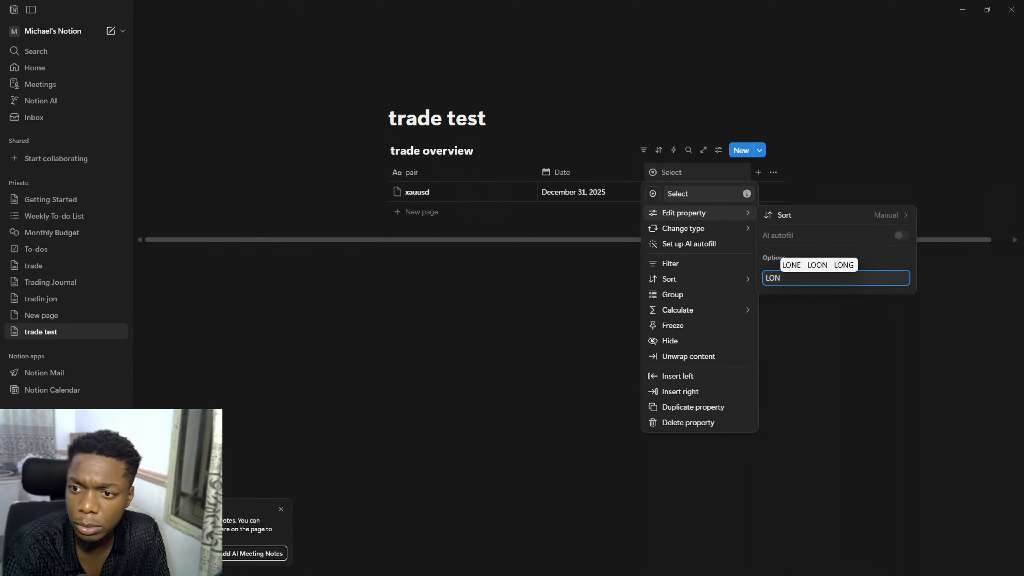
{"action": "type", "text": "DON"}
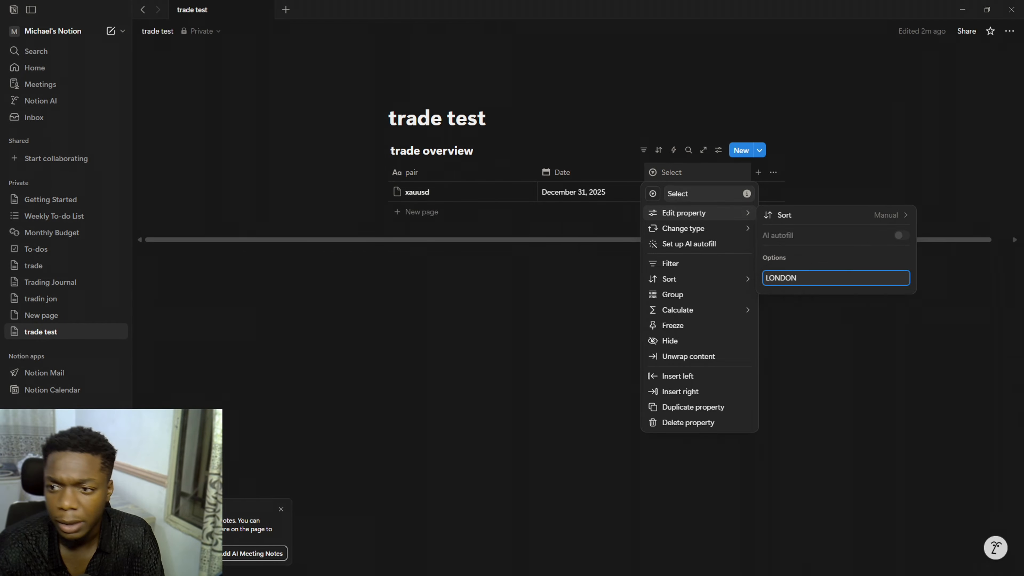
{"action": "key", "text": "Return"}
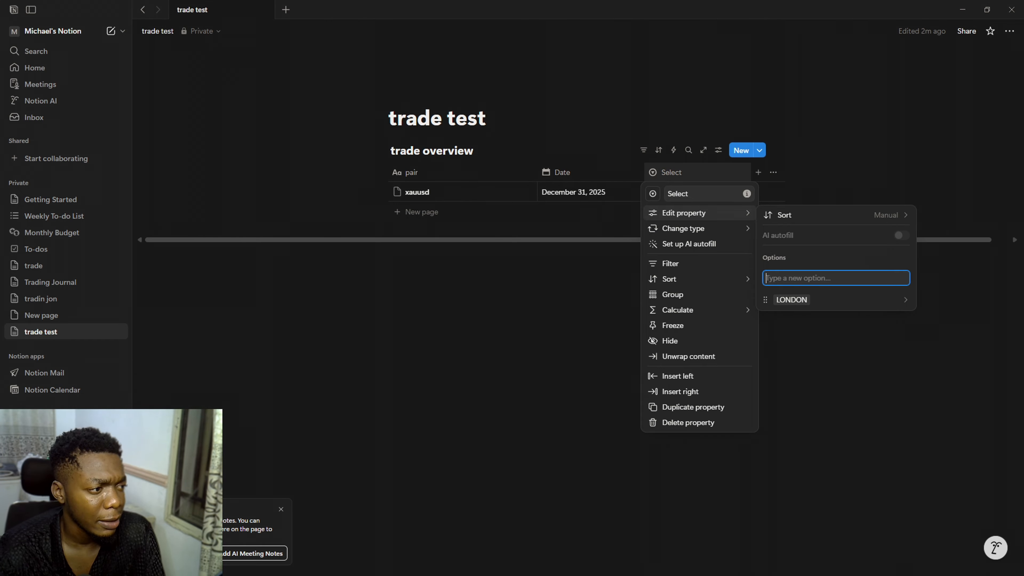
Add the options PRE LONDON, NY and PRE NY to the Select property
{"action": "type", "text": "PRE "}
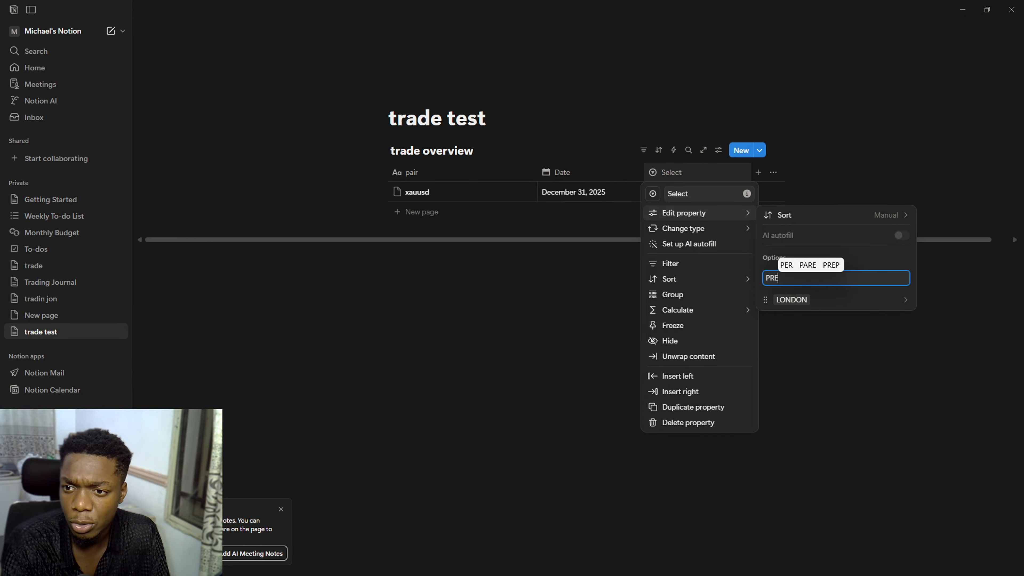
{"action": "type", "text": "LO"}
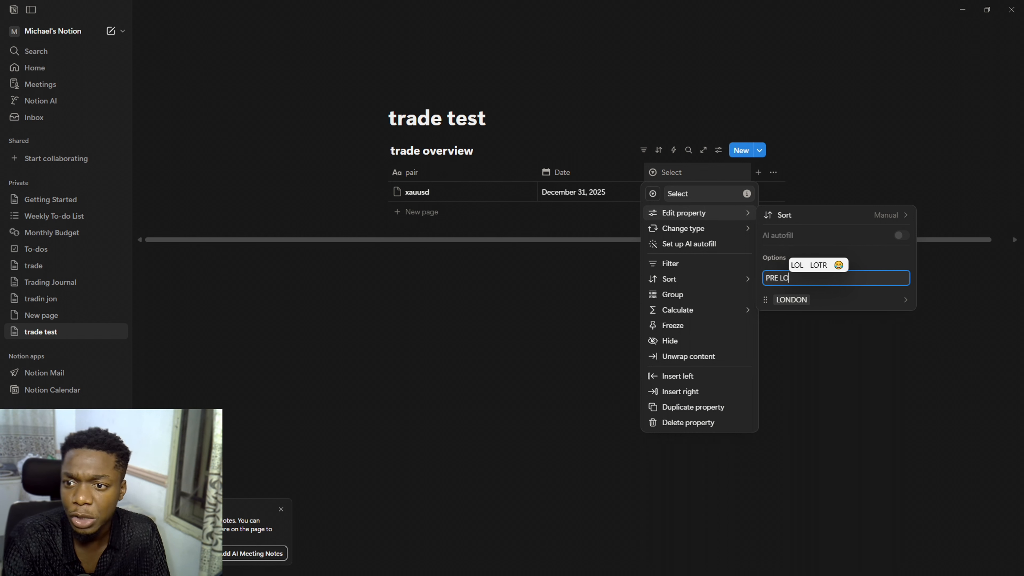
{"action": "type", "text": "NDON"}
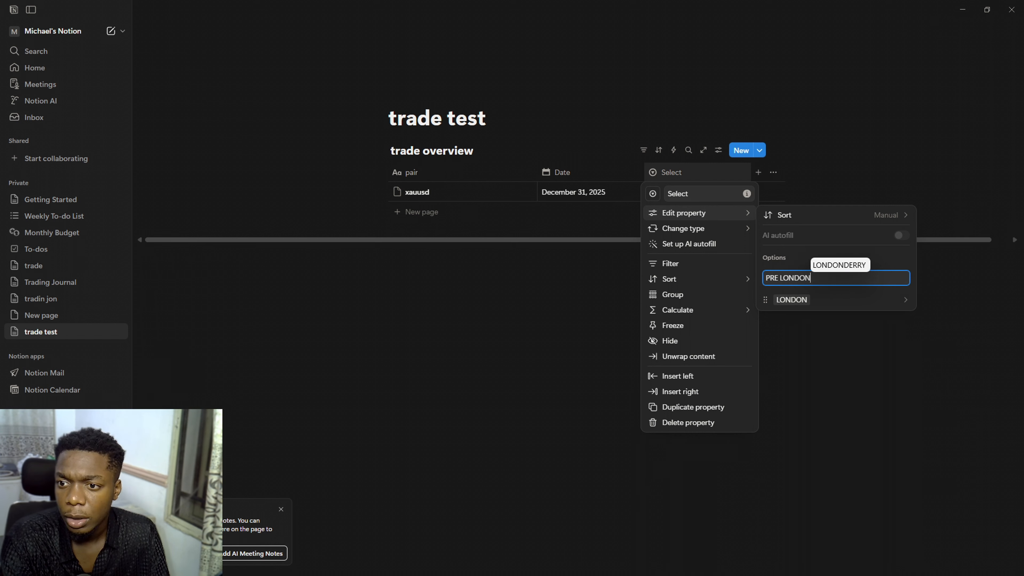
{"action": "key", "text": "Return"}
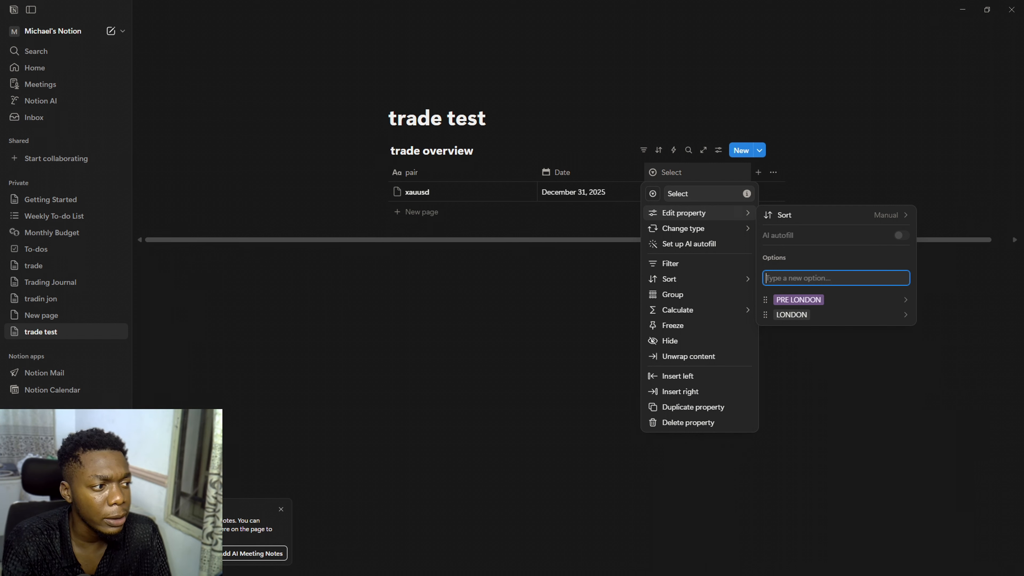
{"action": "type", "text": "NY"}
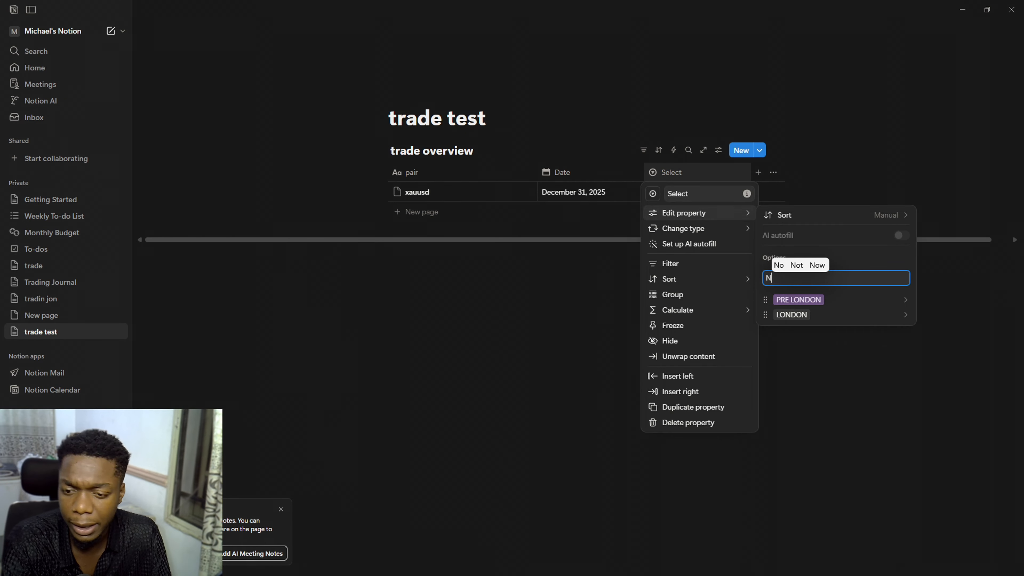
{"action": "key", "text": "Return"}
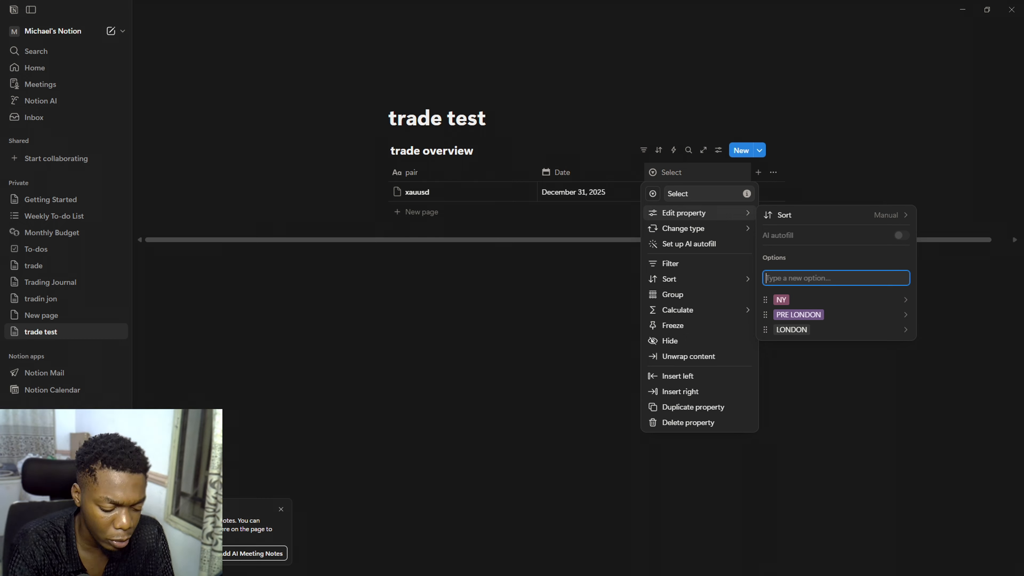
{"action": "type", "text": "PRE NY"}
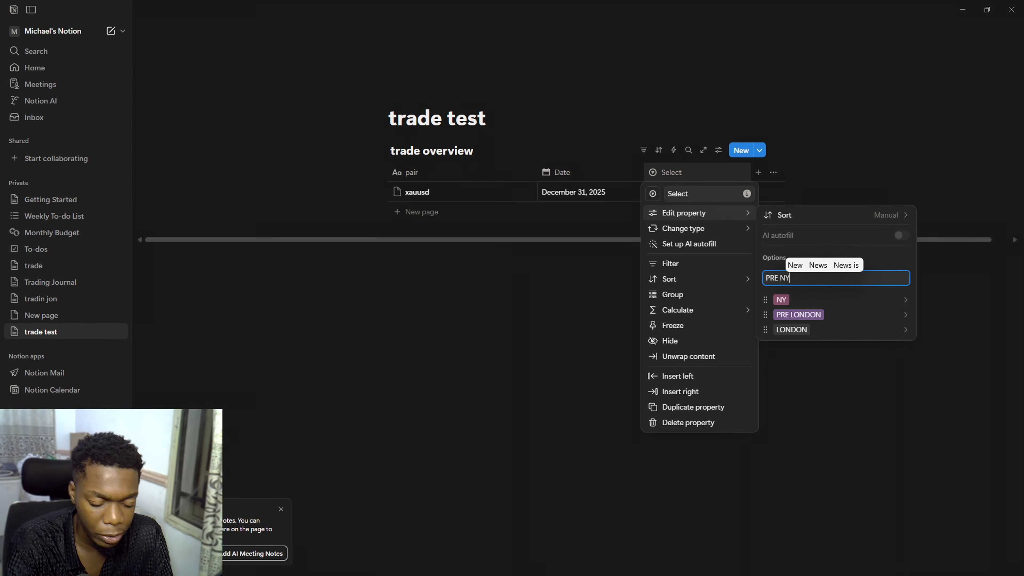
{"action": "key", "text": "Return"}
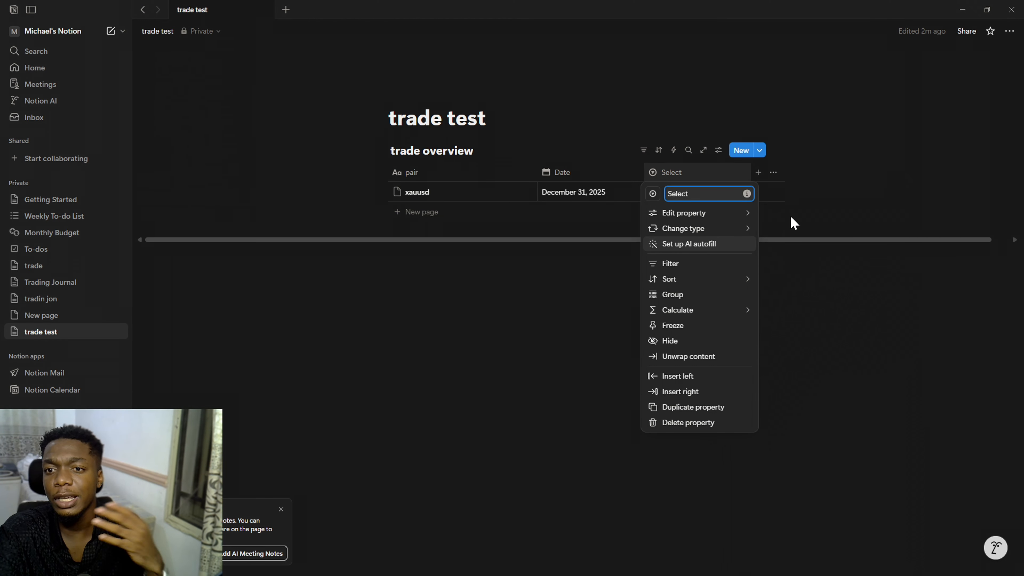
{"action": "left_click", "coordinate": [810, 303]}
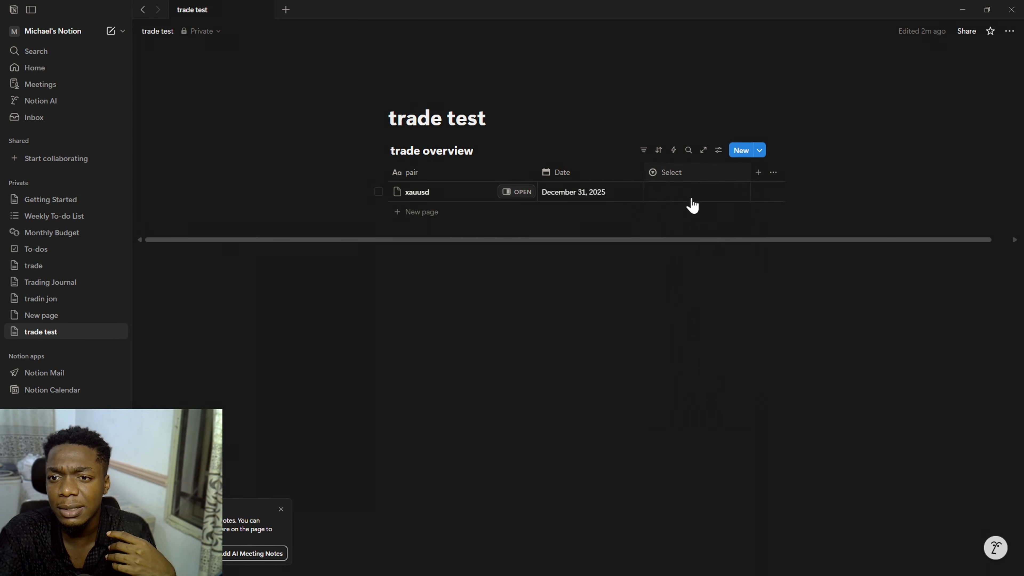
Rename the Select property to SESSION and set the xauusd entry's session to PRE LONDON
{"action": "left_click", "coordinate": [680, 179]}
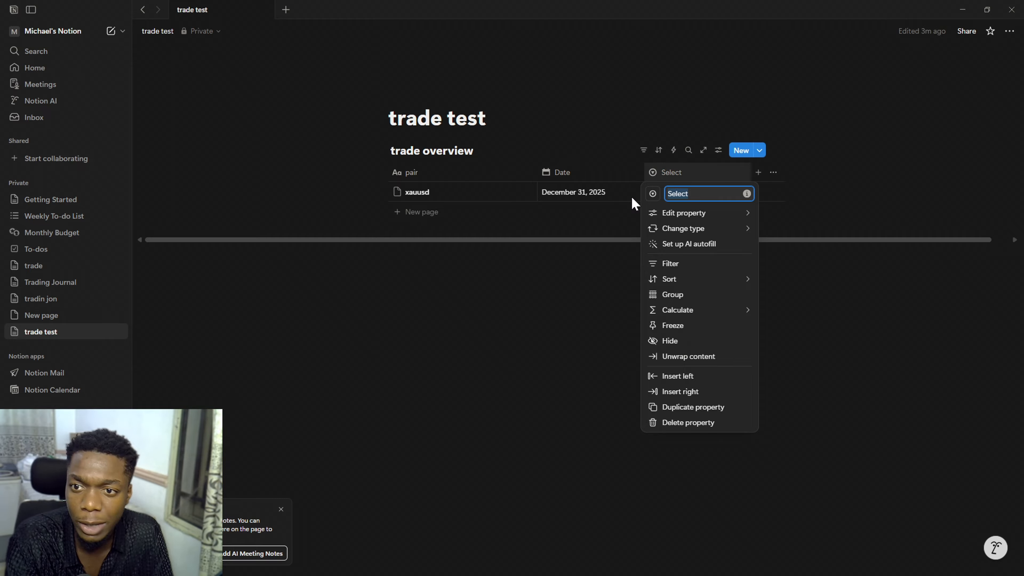
{"action": "type", "text": "SE"}
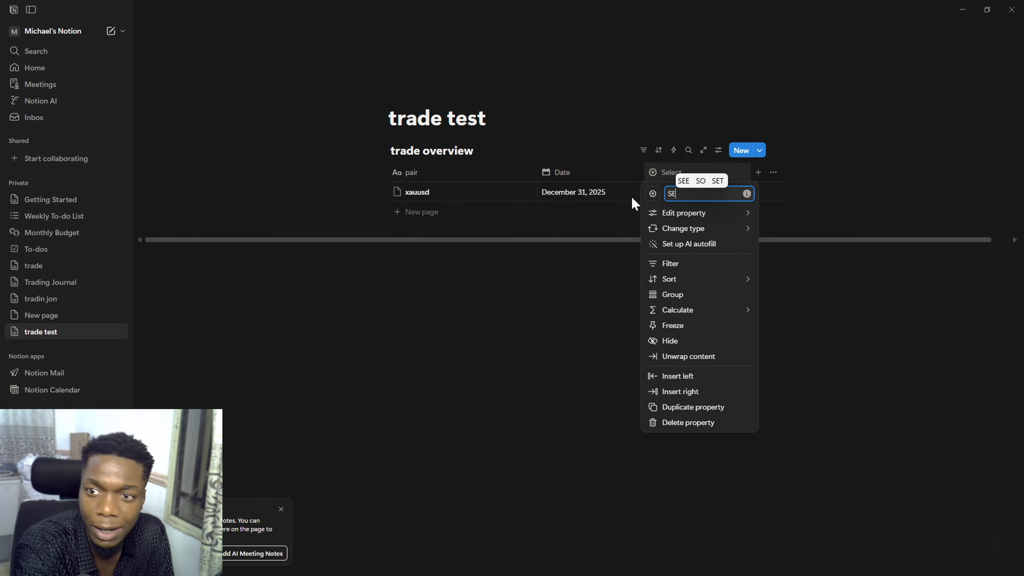
{"action": "type", "text": "SSION"}
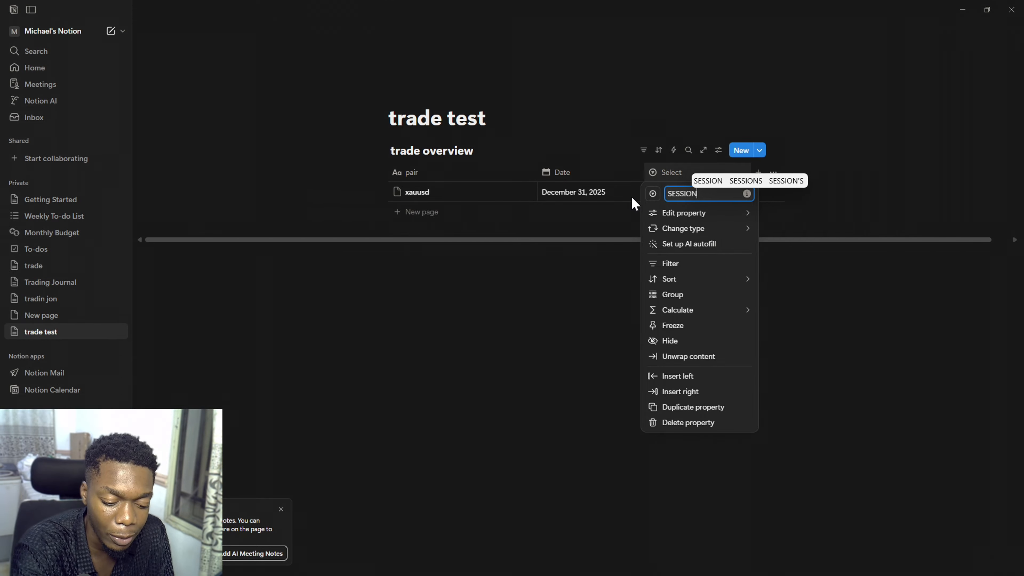
{"action": "left_click", "coordinate": [590, 286]}
{"action": "left_click", "coordinate": [679, 196]}
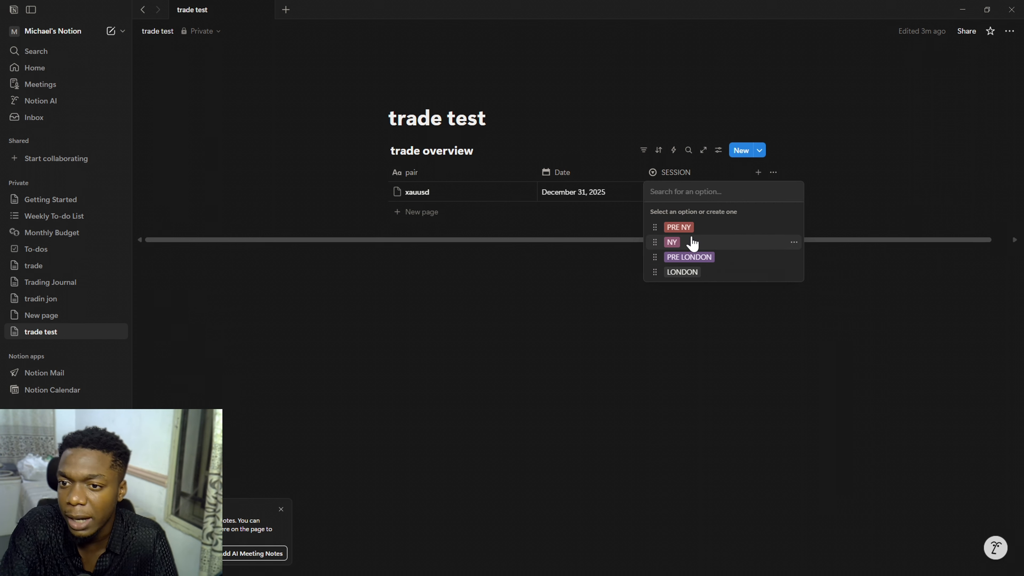
{"action": "left_click", "coordinate": [699, 261]}
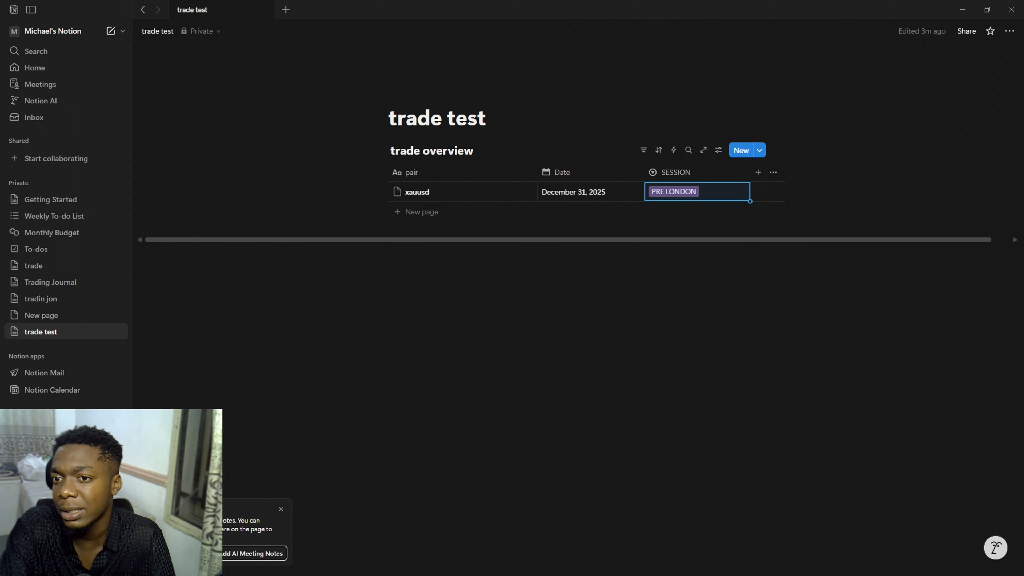
Add a Text property to the table after the SESSION column
{"action": "left_click_drag", "start_coordinate": [617, 240], "coordinate": [651, 235]}
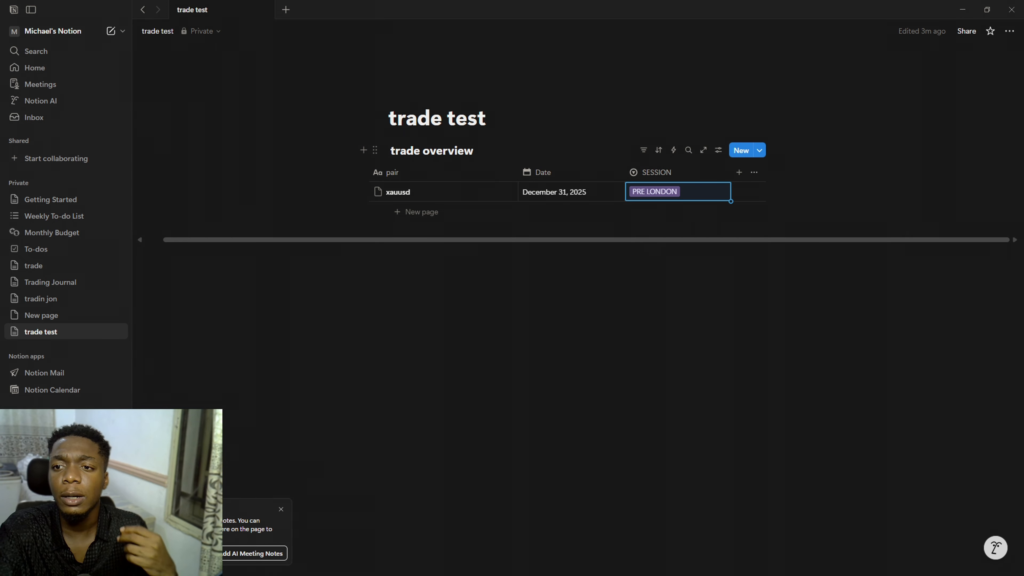
{"action": "left_click", "coordinate": [736, 176]}
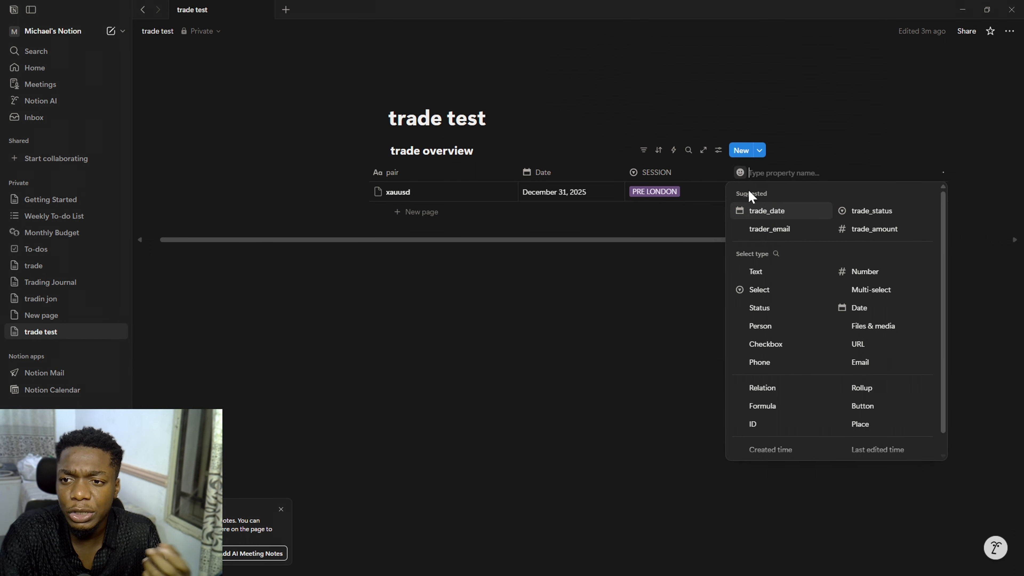
{"action": "left_click", "coordinate": [721, 253]}
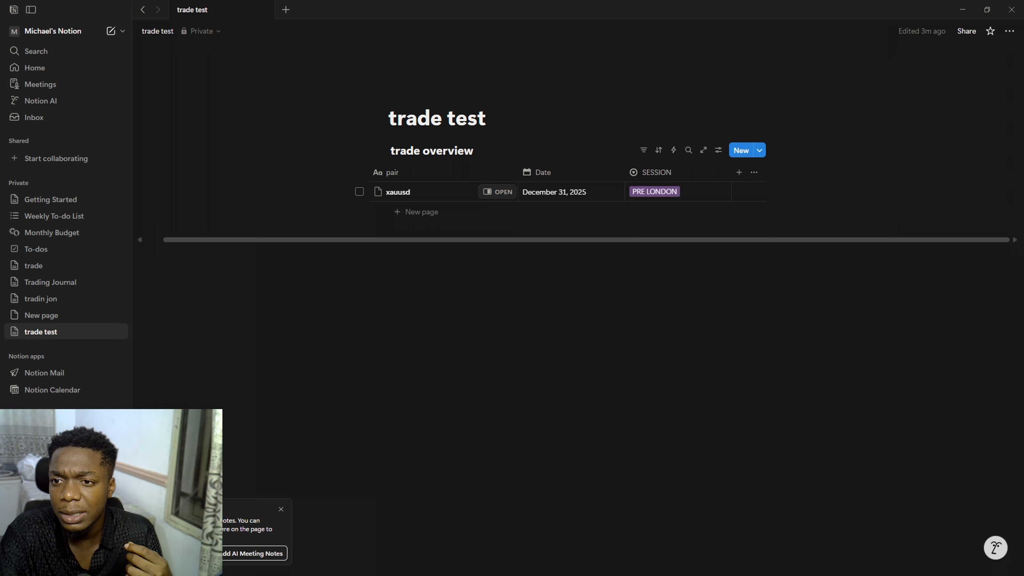
{"action": "left_click", "coordinate": [740, 179]}
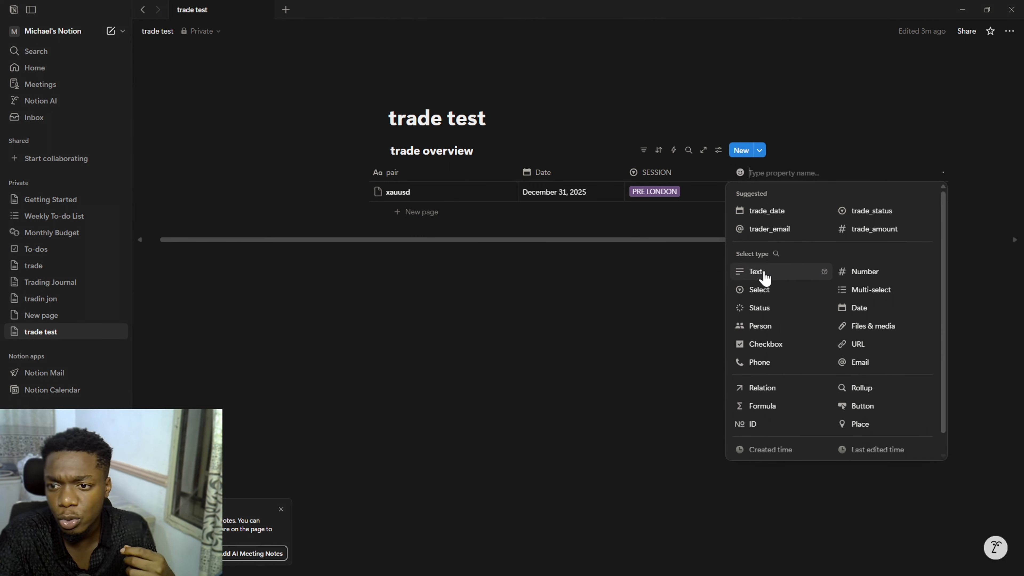
{"action": "left_click", "coordinate": [762, 273]}
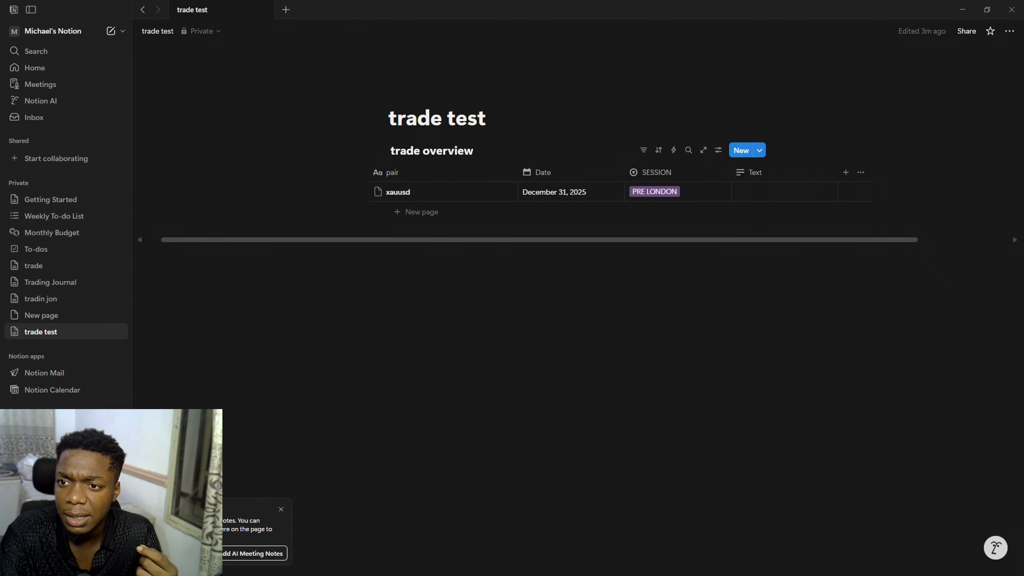
Enter "15MIN CANDLE" in the xauusd entry's Text cell
{"action": "left_click", "coordinate": [755, 200]}
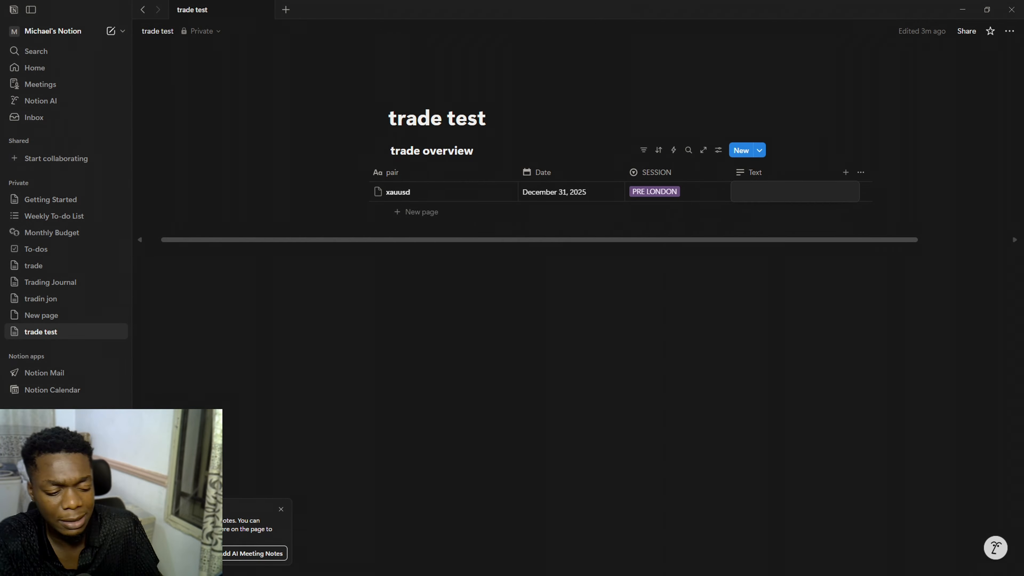
{"action": "type", "text": "15MI"}
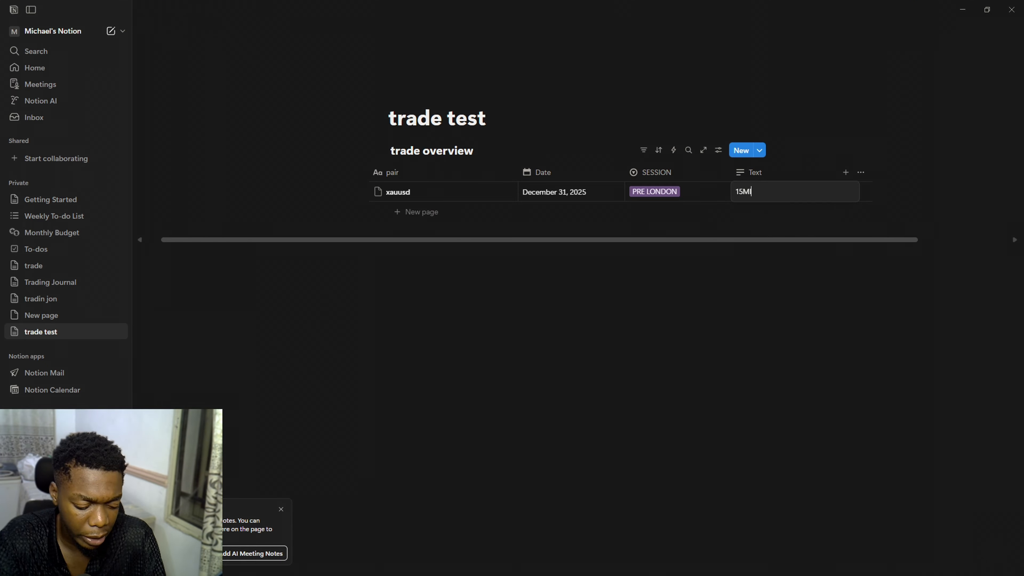
{"action": "type", "text": "N"}
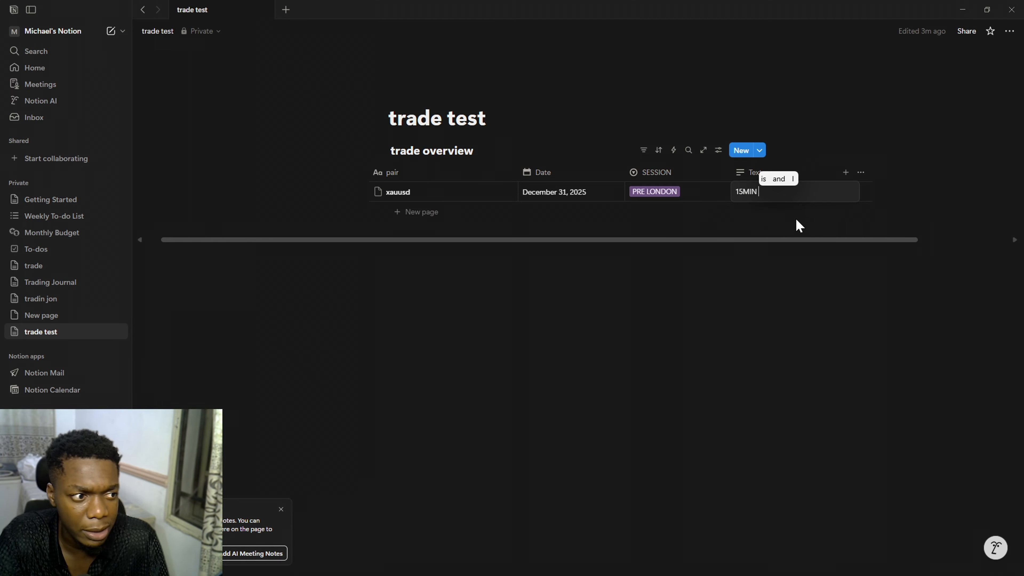
{"action": "type", "text": " C"}
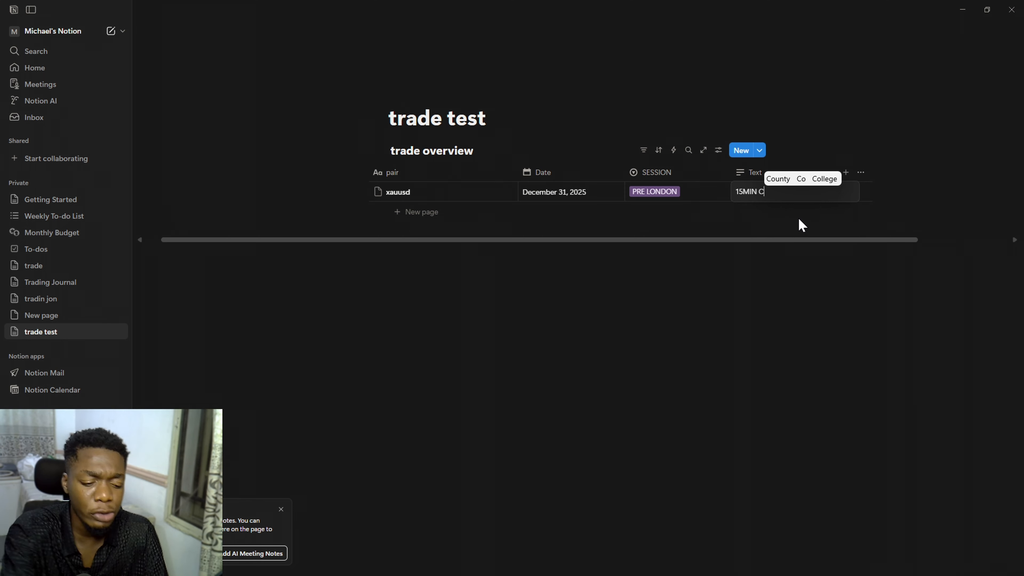
{"action": "type", "text": "A"}
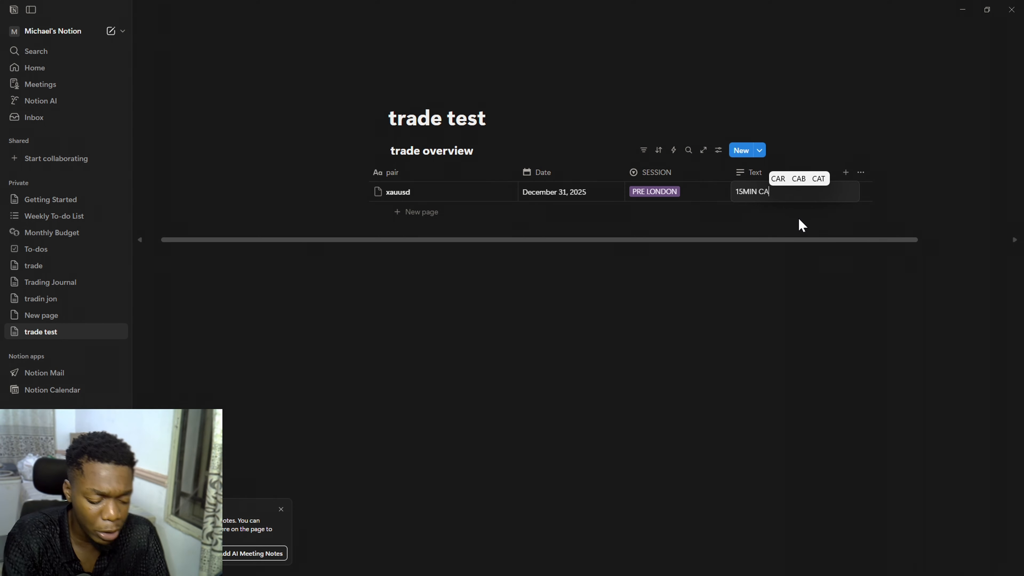
{"action": "type", "text": "NDLE"}
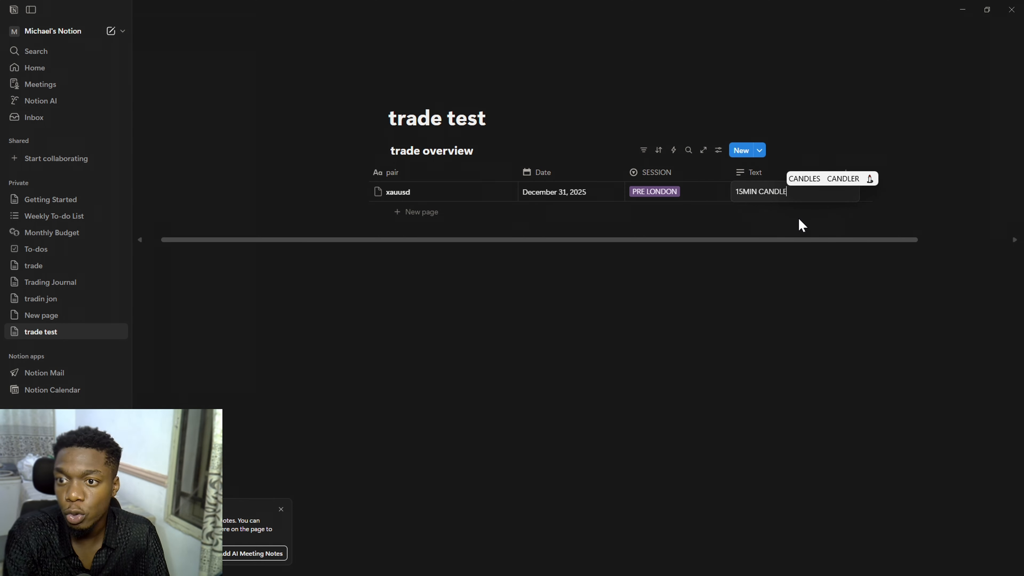
{"action": "key", "text": "Escape"}
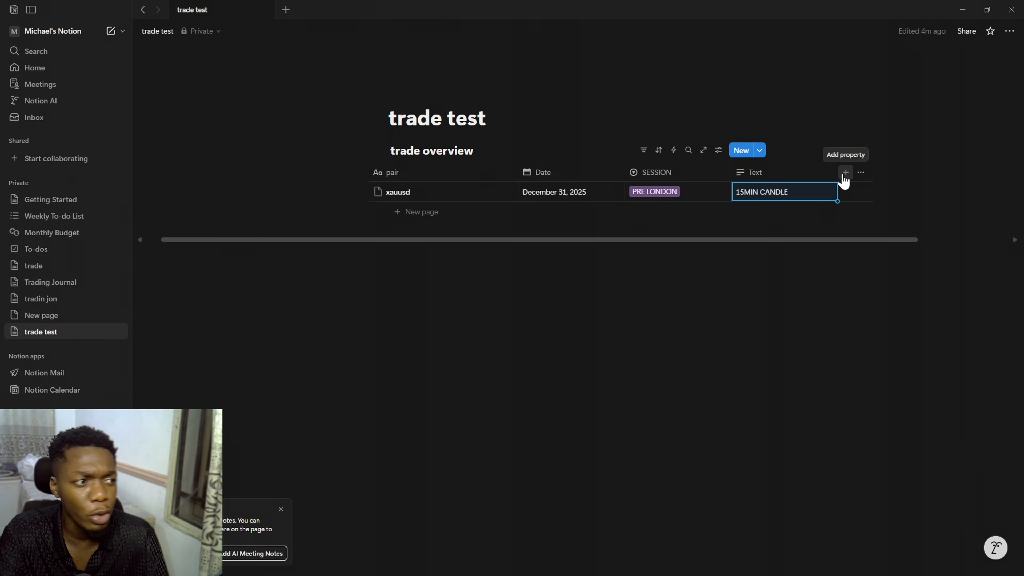
Add a Select property to the trade overview table after the Text column
{"action": "left_click", "coordinate": [845, 173]}
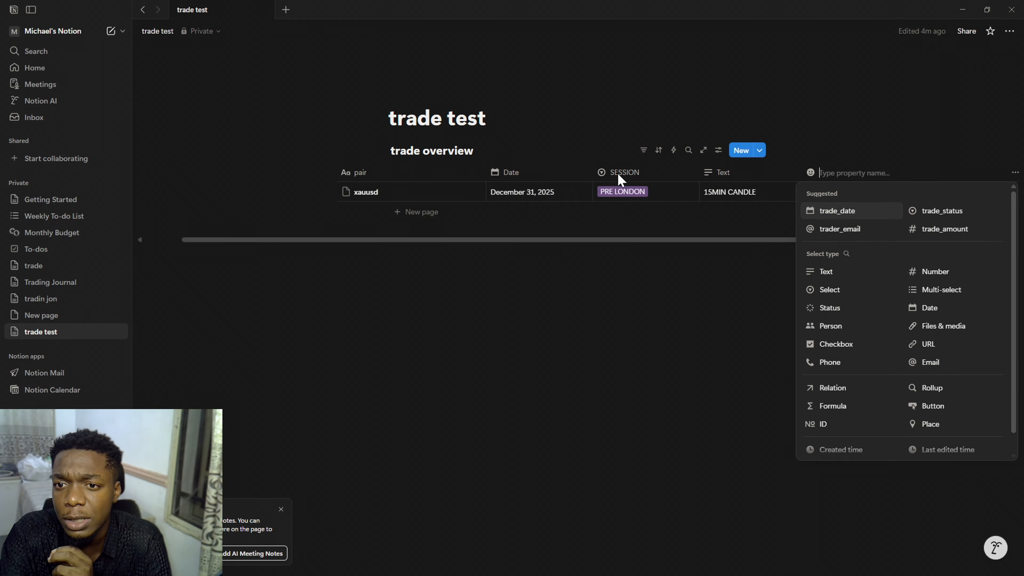
{"action": "left_click", "coordinate": [830, 290]}
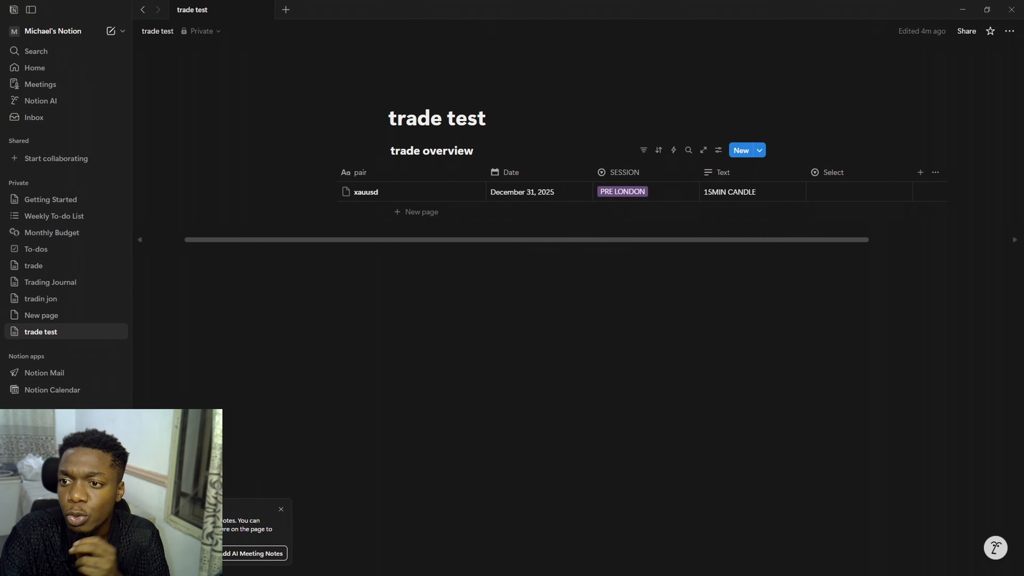
{"action": "left_click", "coordinate": [838, 190]}
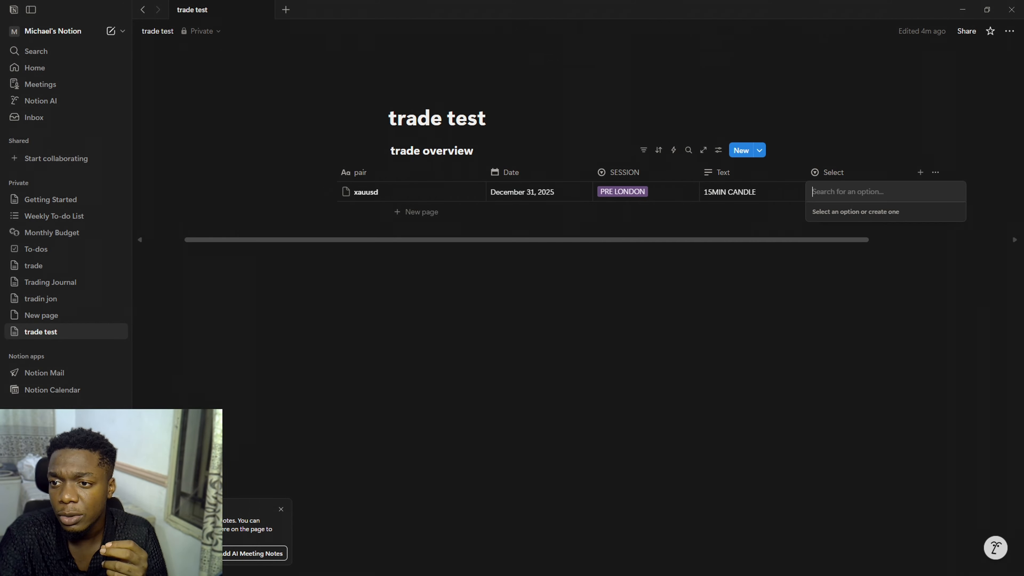
Add the option LOSS to the new Select property and color it red
{"action": "left_click", "coordinate": [845, 178]}
{"action": "mouse_move", "coordinate": [895, 218]}
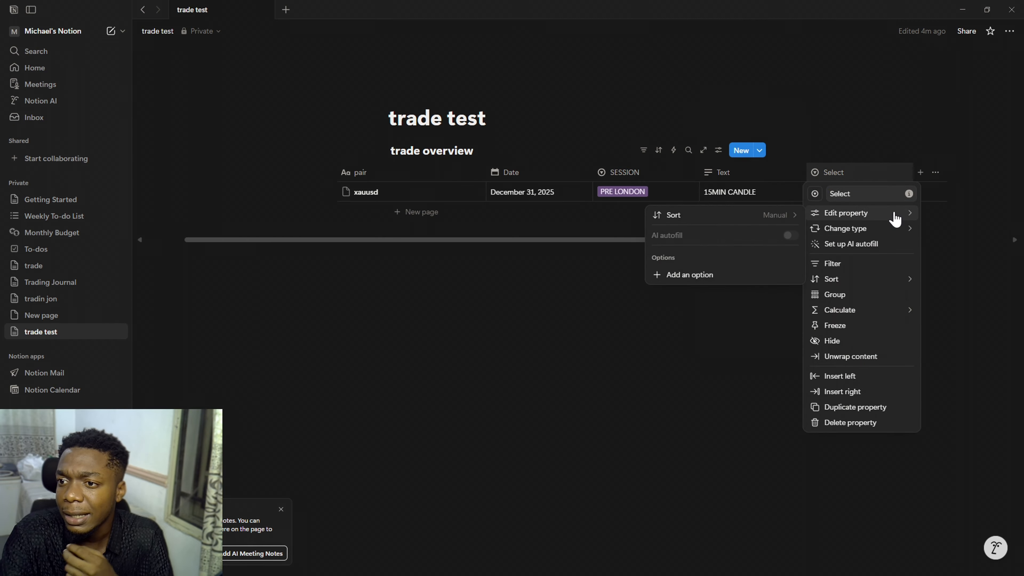
{"action": "left_click", "coordinate": [702, 276]}
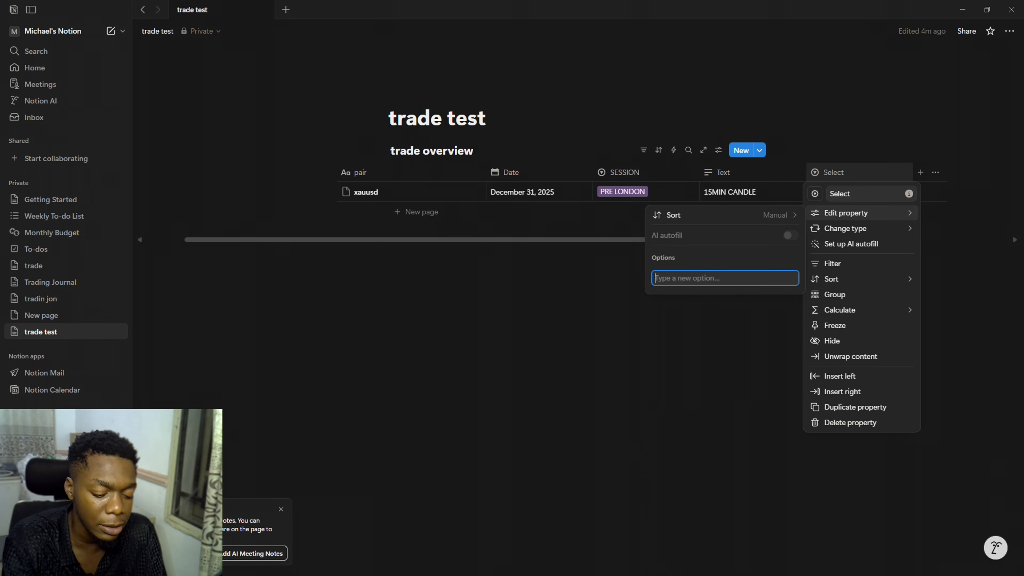
{"action": "type", "text": "LOSS"}
{"action": "key", "text": "Return"}
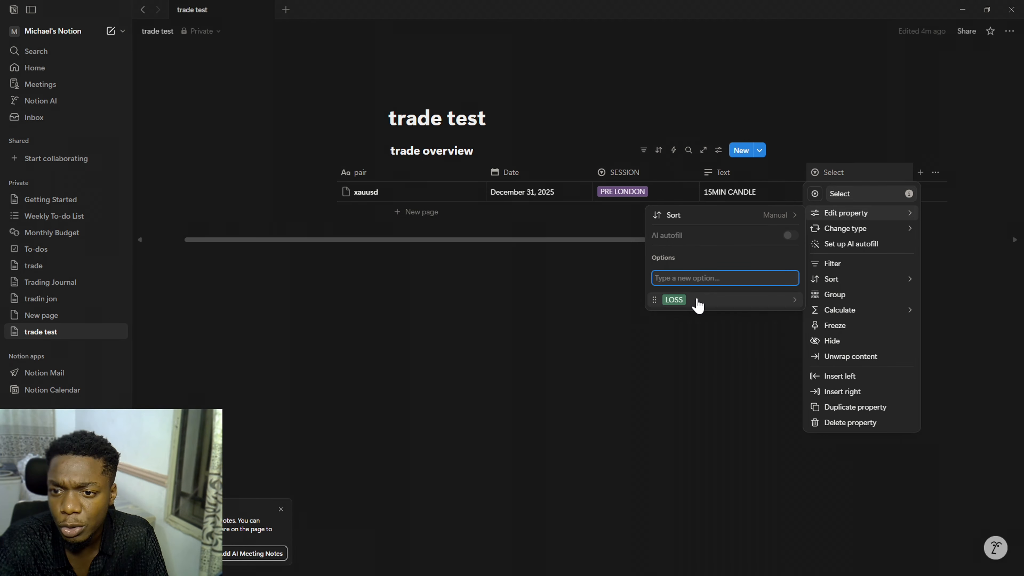
{"action": "left_click", "coordinate": [678, 301]}
{"action": "left_click", "coordinate": [654, 275]}
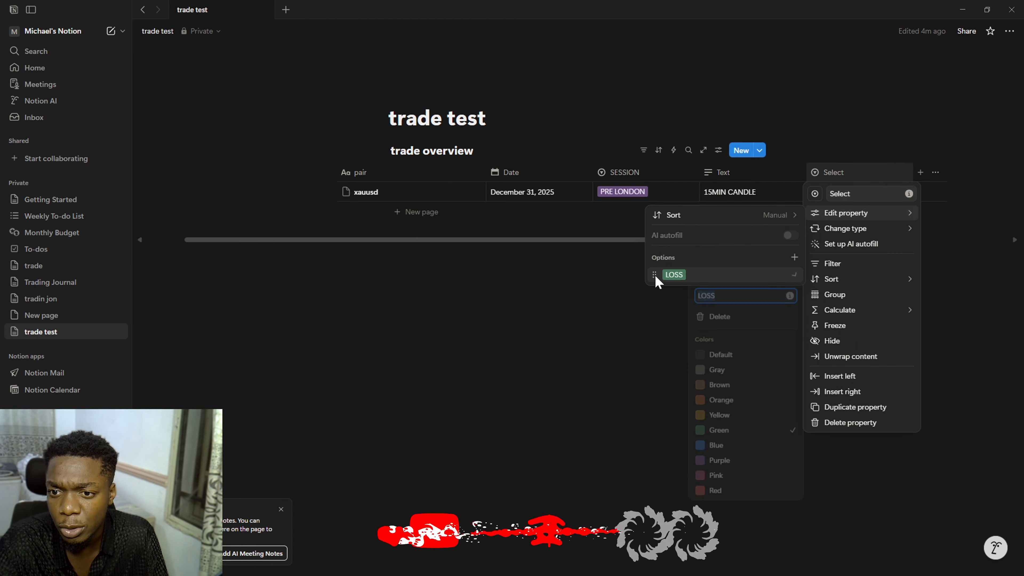
{"action": "left_click", "coordinate": [713, 495]}
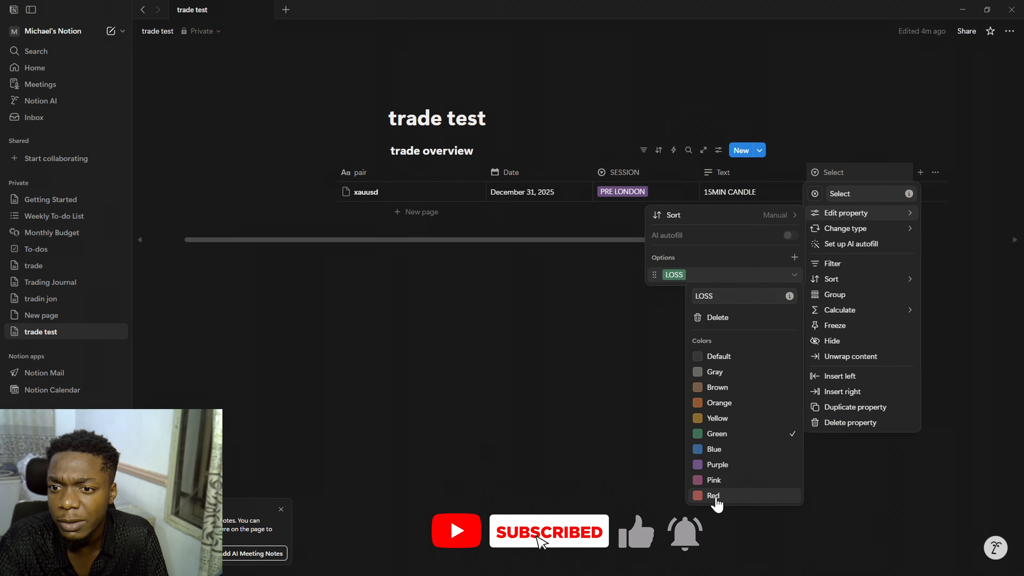
{"action": "left_click", "coordinate": [706, 259]}
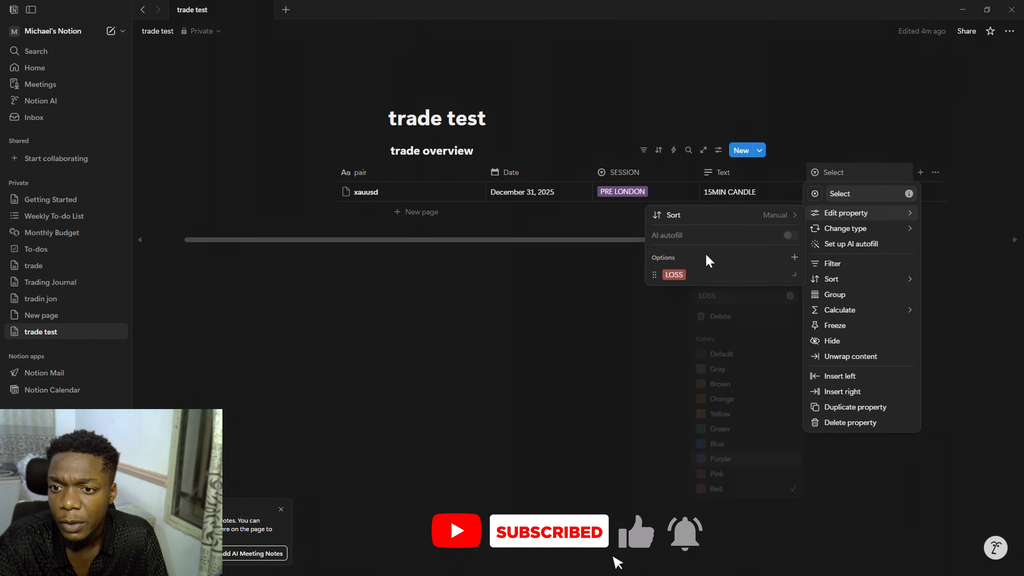
Add the option WIN to the Select property and color it green
{"action": "left_click", "coordinate": [791, 258]}
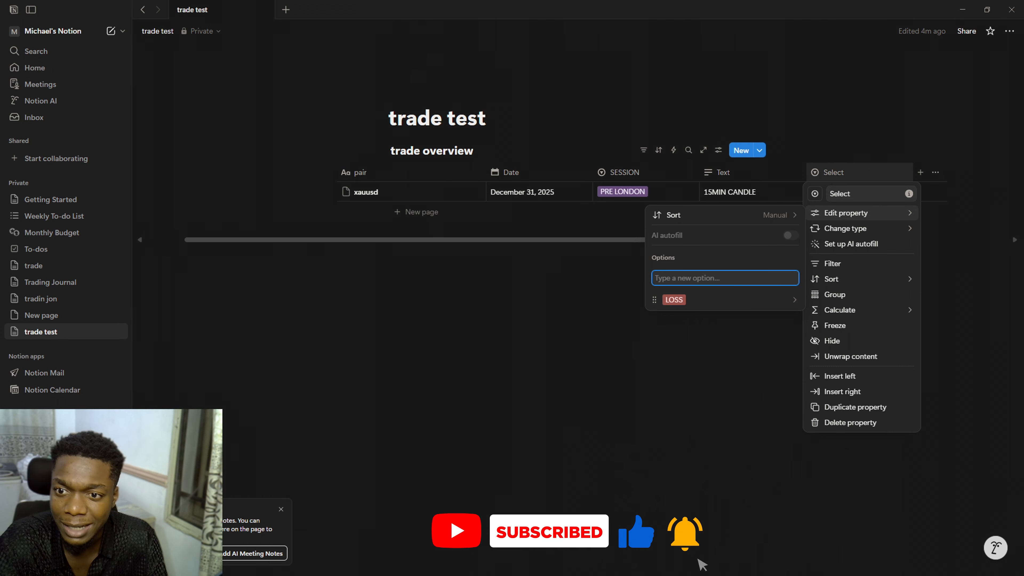
{"action": "type", "text": "WIN"}
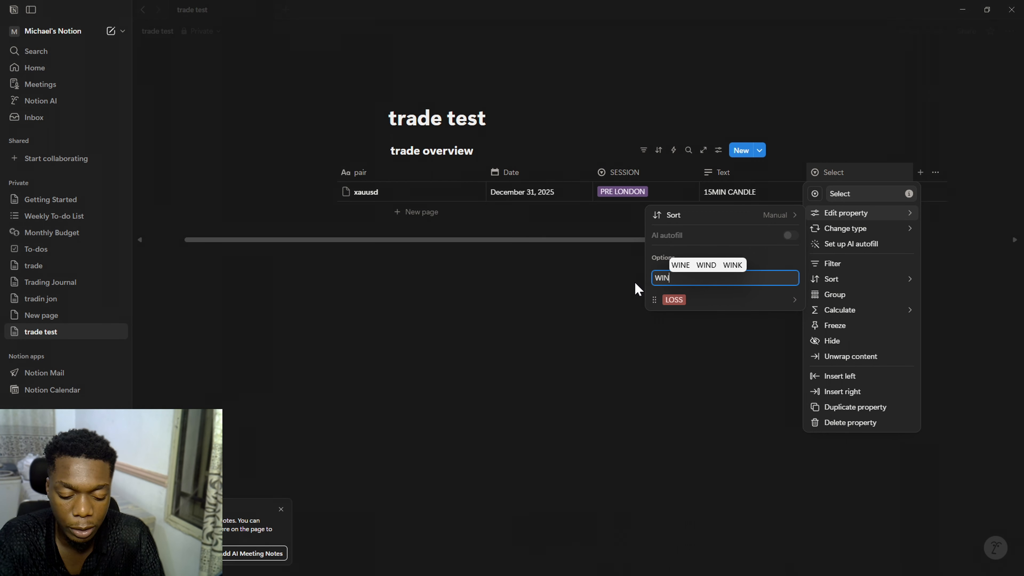
{"action": "key", "text": "Return"}
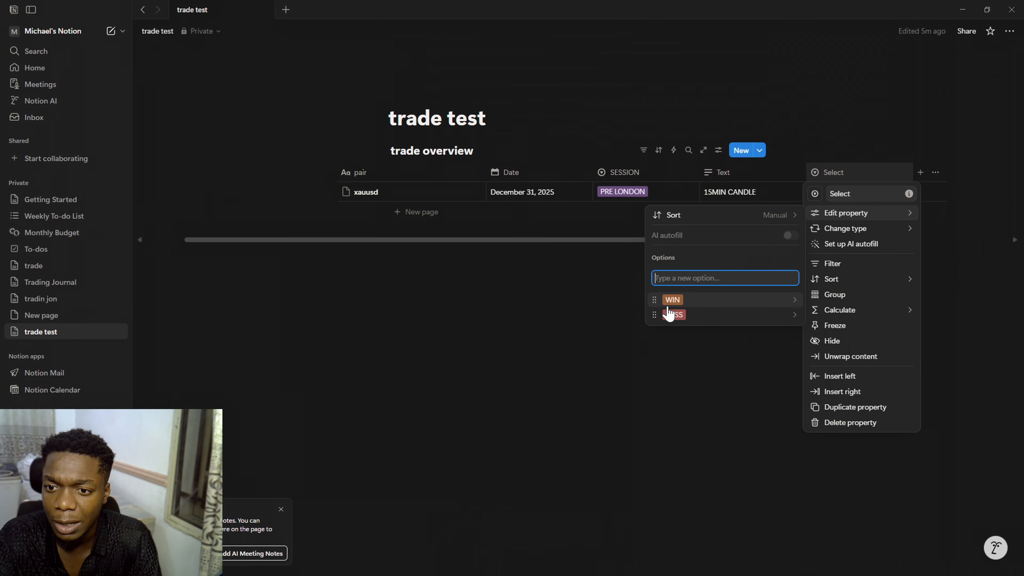
{"action": "left_click", "coordinate": [656, 305]}
{"action": "left_click", "coordinate": [656, 273]}
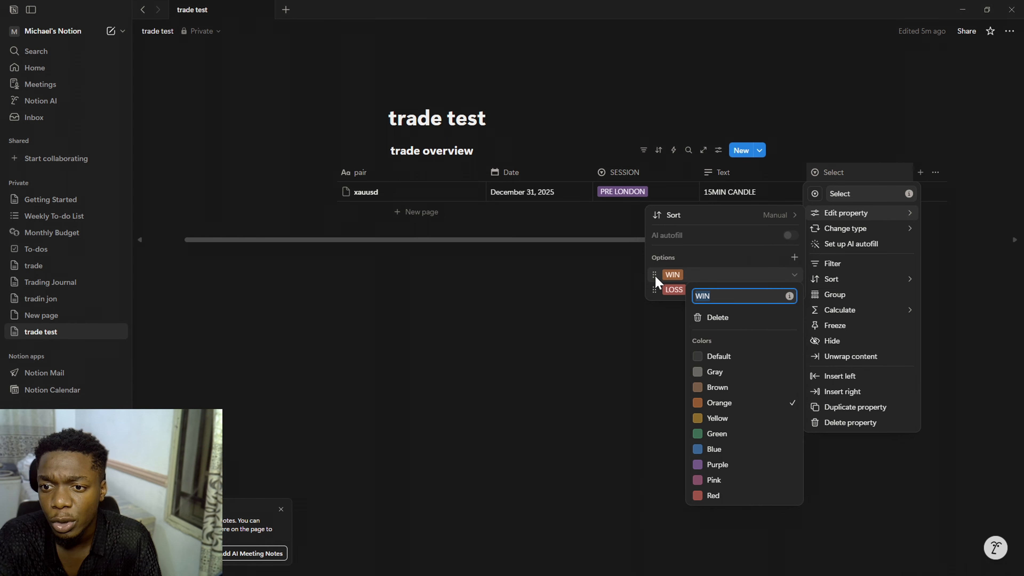
{"action": "left_click", "coordinate": [723, 439]}
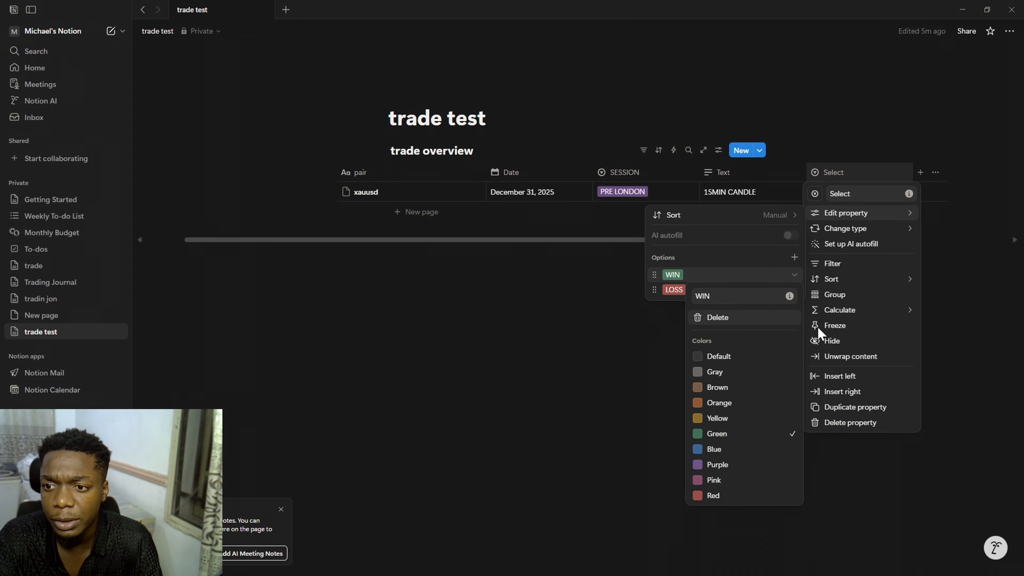
{"action": "key", "text": "Escape"}
Add the option BE to the Select property and set the xauusd entry's value to WIN
{"action": "left_click", "coordinate": [793, 258]}
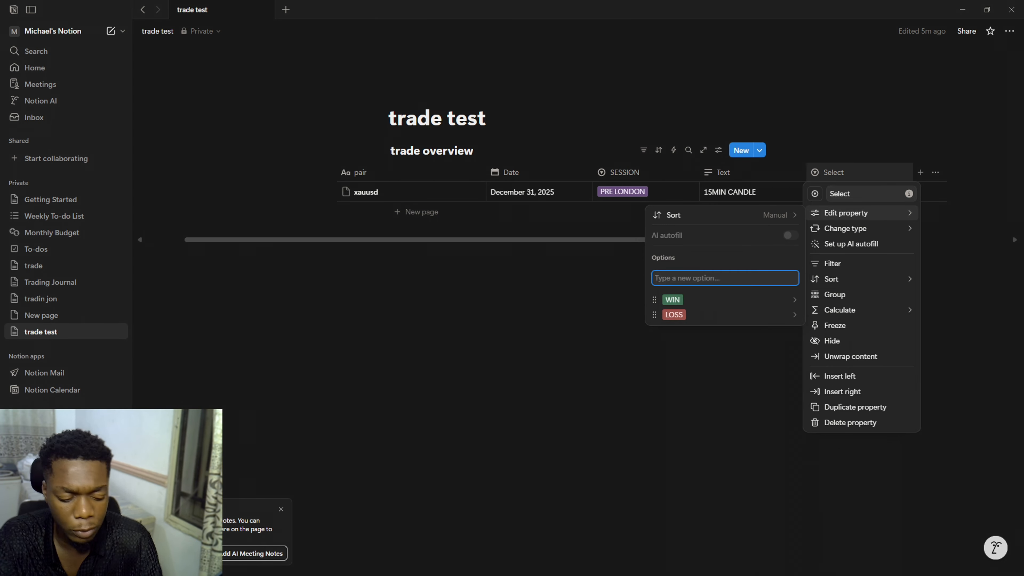
{"action": "type", "text": "BE"}
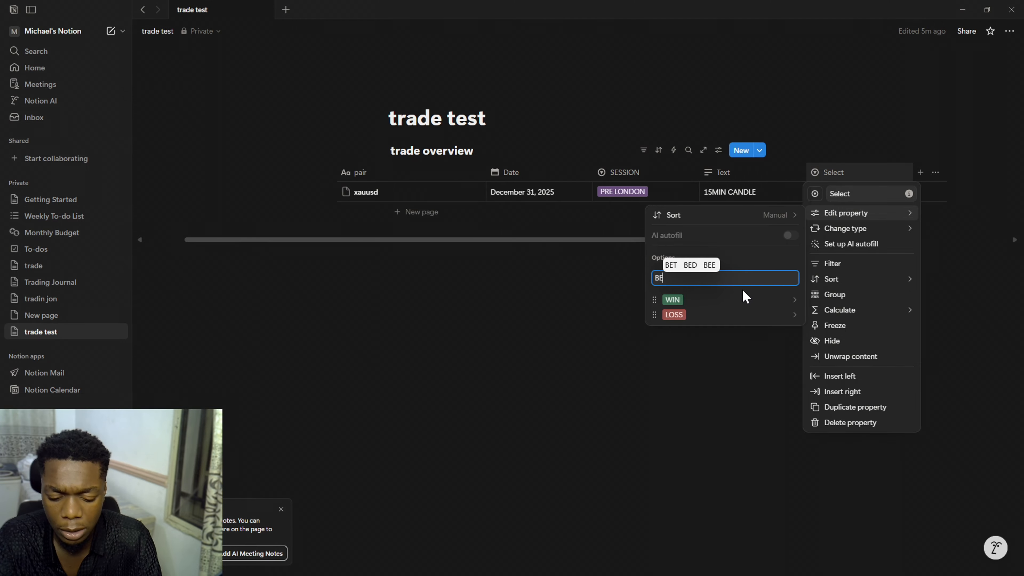
{"action": "key", "text": "Return"}
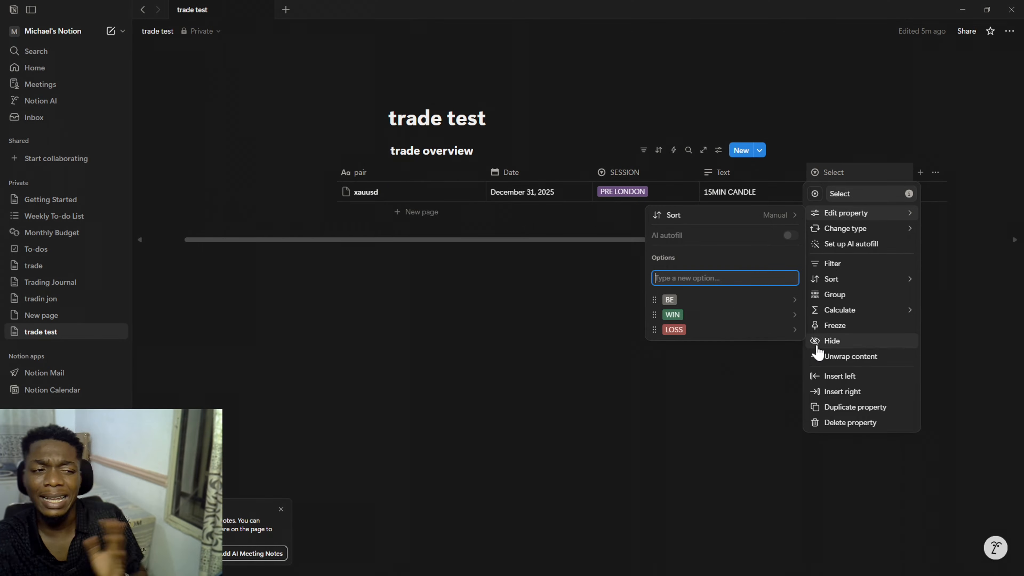
{"action": "key", "text": "Escape"}
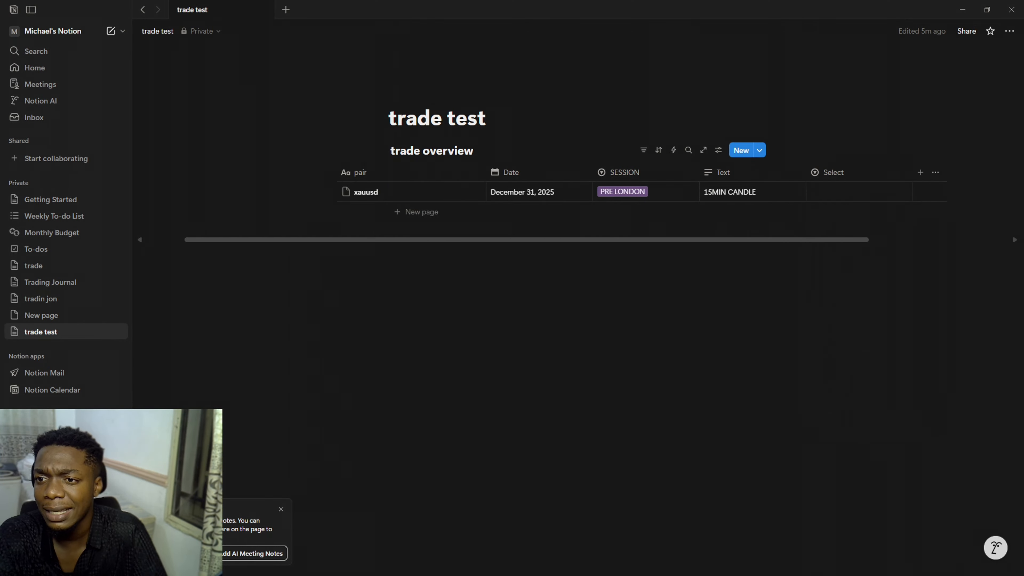
{"action": "left_click", "coordinate": [841, 200]}
{"action": "left_click", "coordinate": [836, 243]}
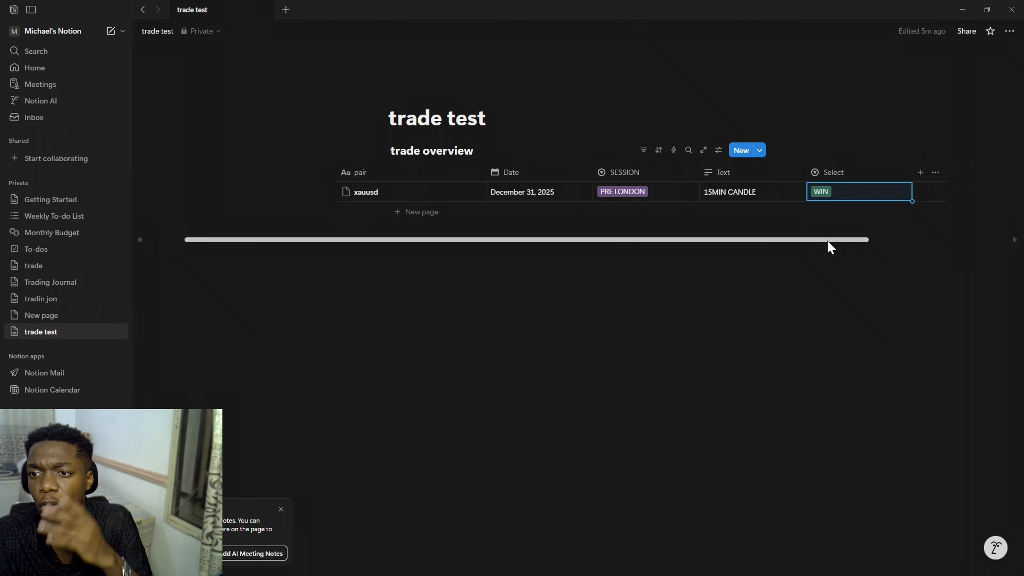
Add a Files & media property to the table after the Select column
{"action": "scroll", "coordinate": [831, 242], "scroll_direction": "right", "scroll_amount": 3}
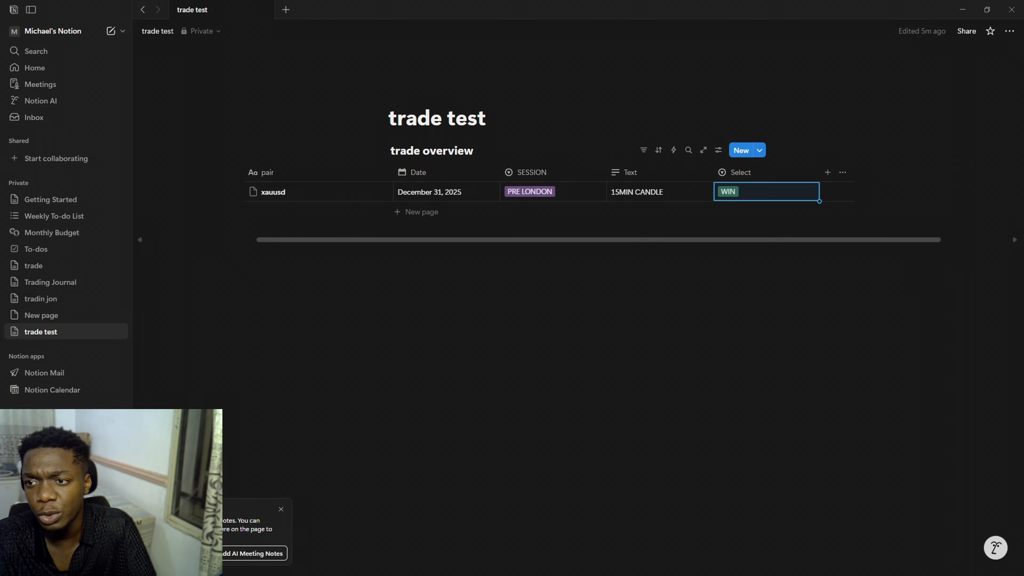
{"action": "left_click", "coordinate": [828, 177]}
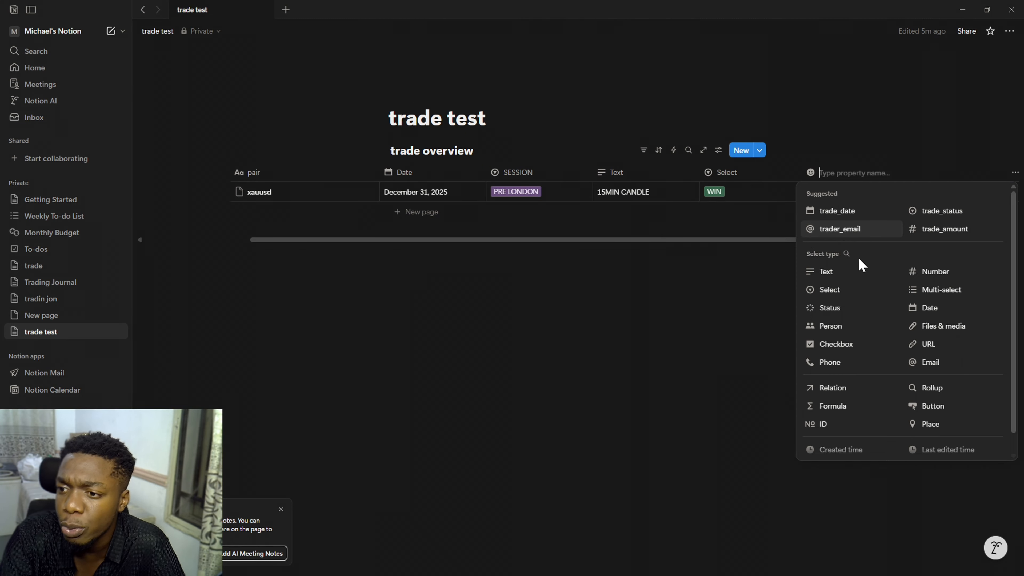
{"action": "left_click", "coordinate": [941, 332]}
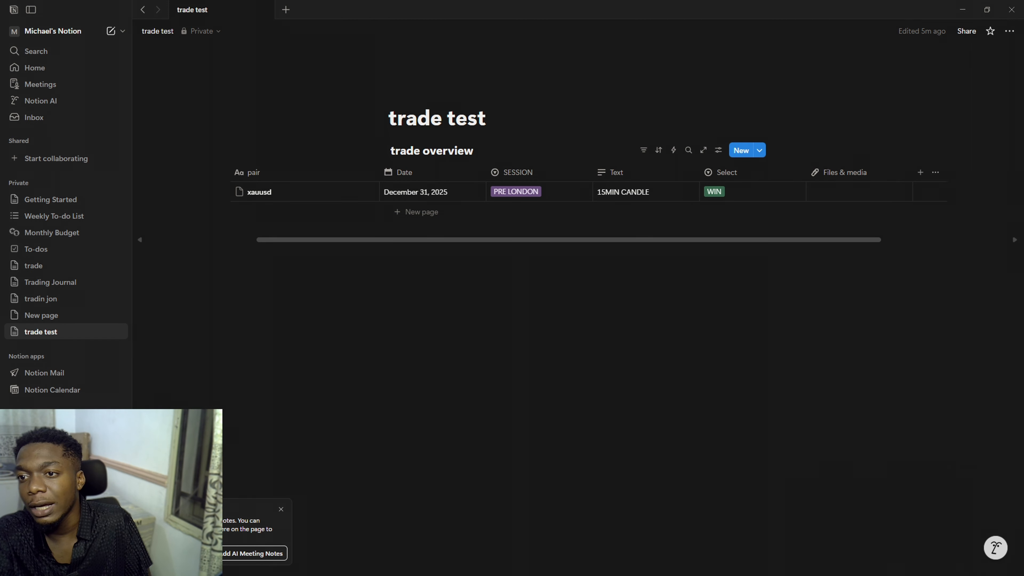
Rename the Select property holding the WIN, LOSS and BE options to OUTCOME
{"action": "left_click", "coordinate": [851, 179]}
{"action": "left_click", "coordinate": [736, 175]}
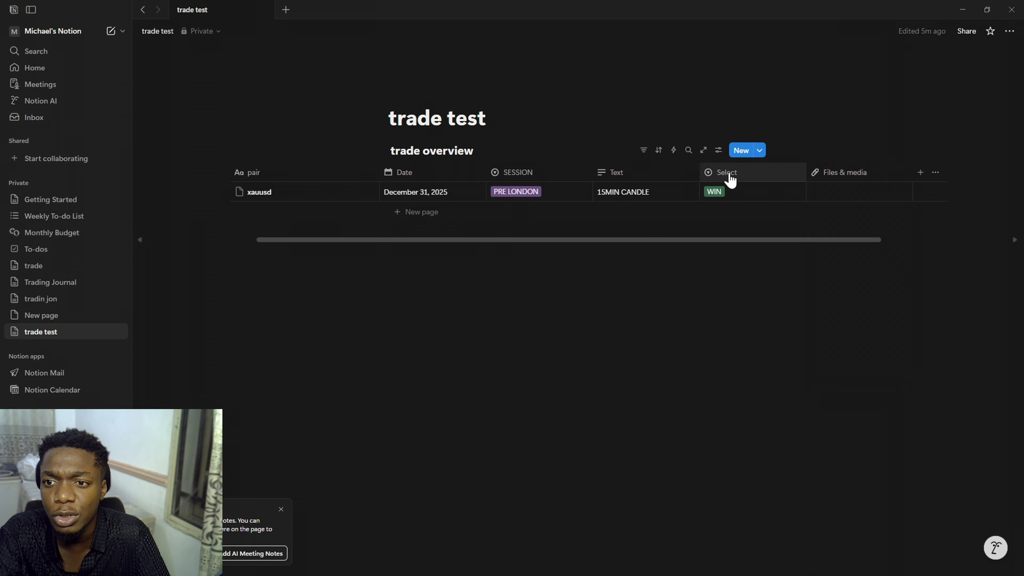
{"action": "left_click", "coordinate": [732, 176]}
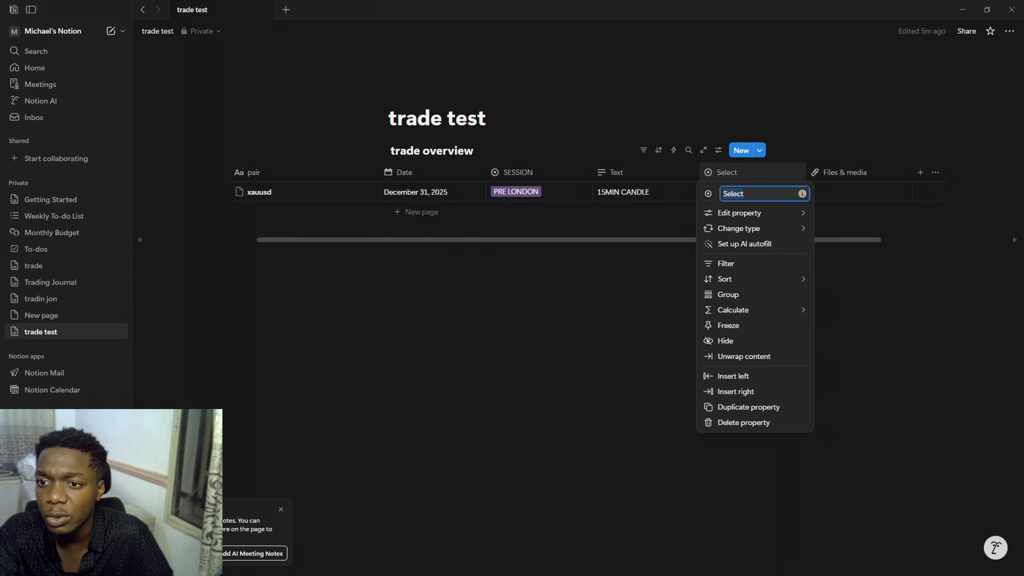
{"action": "type", "text": "OUT"}
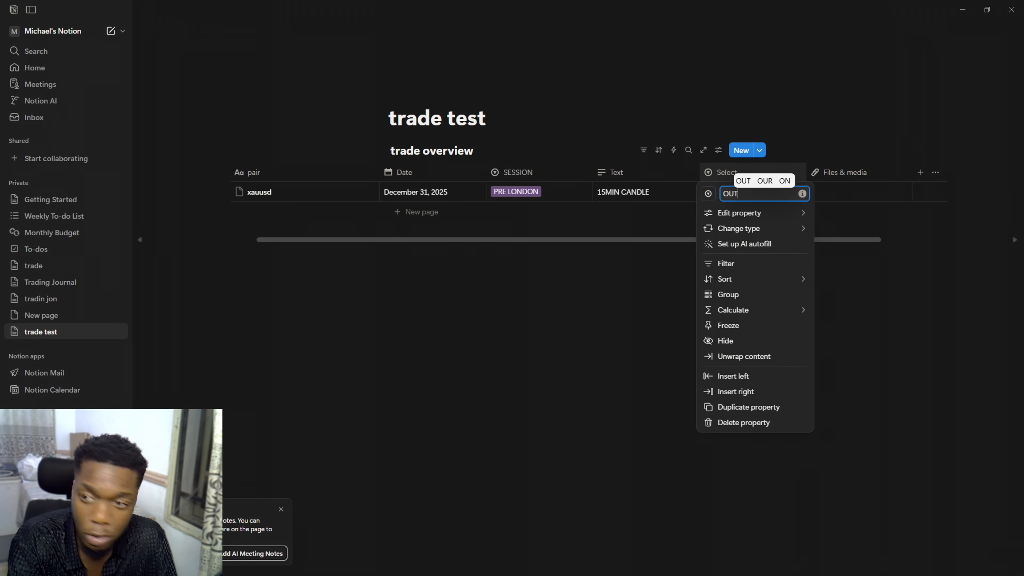
{"action": "type", "text": "COME"}
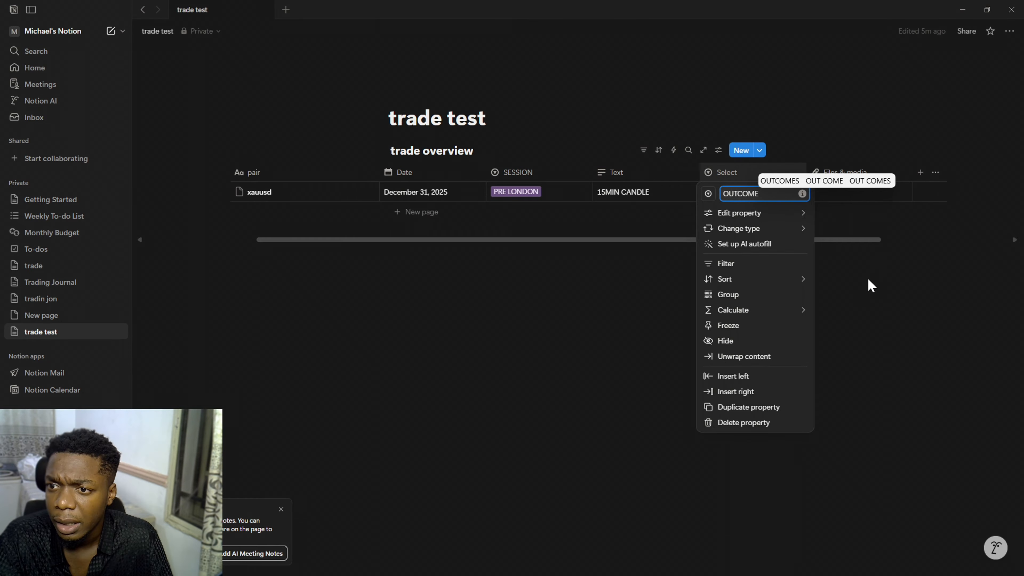
{"action": "left_click", "coordinate": [850, 206]}
Rename the Files & media property to BEFORE
{"action": "left_click", "coordinate": [847, 179]}
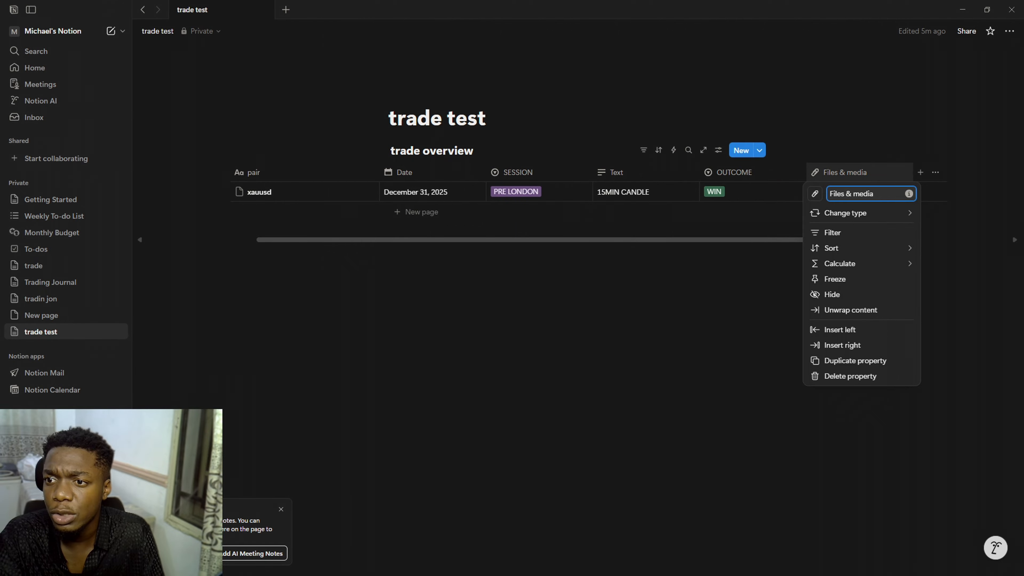
{"action": "type", "text": "BEFORE"}
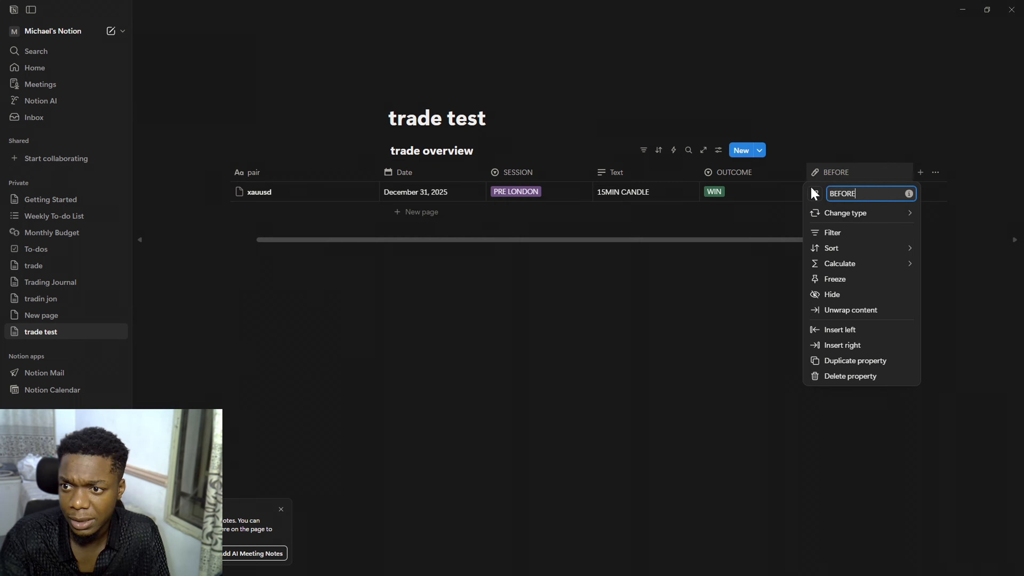
{"action": "key", "text": "Return"}
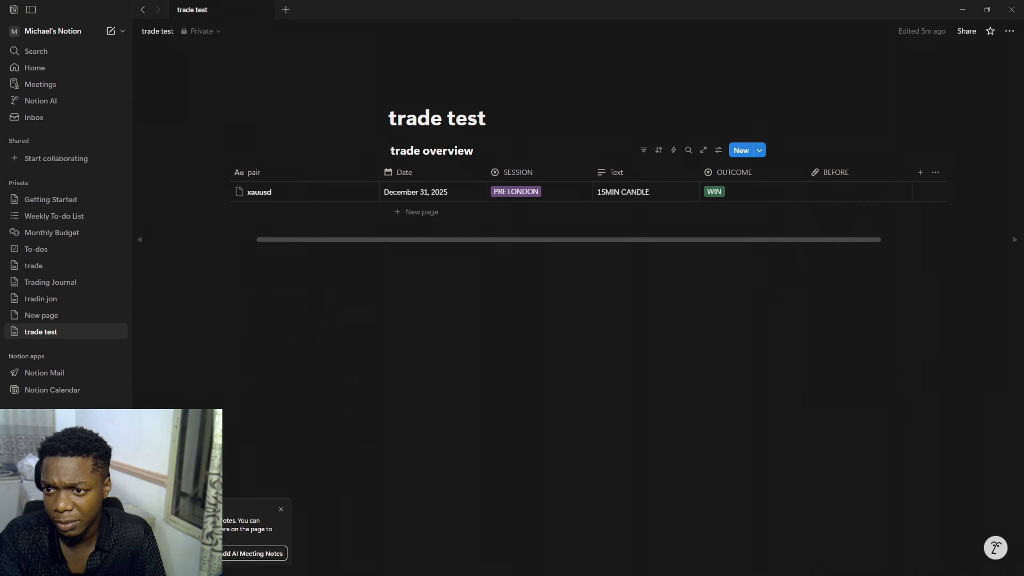
Examine the upload and embed-link options of the xauusd entry's BEFORE cell without attaching anything
{"action": "left_click", "coordinate": [846, 192]}
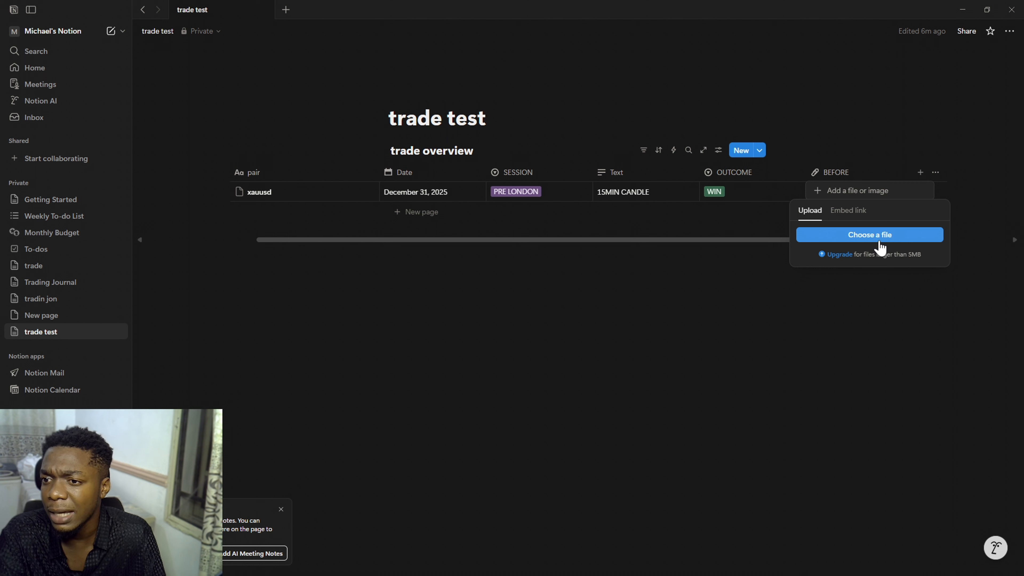
{"action": "left_click", "coordinate": [849, 212]}
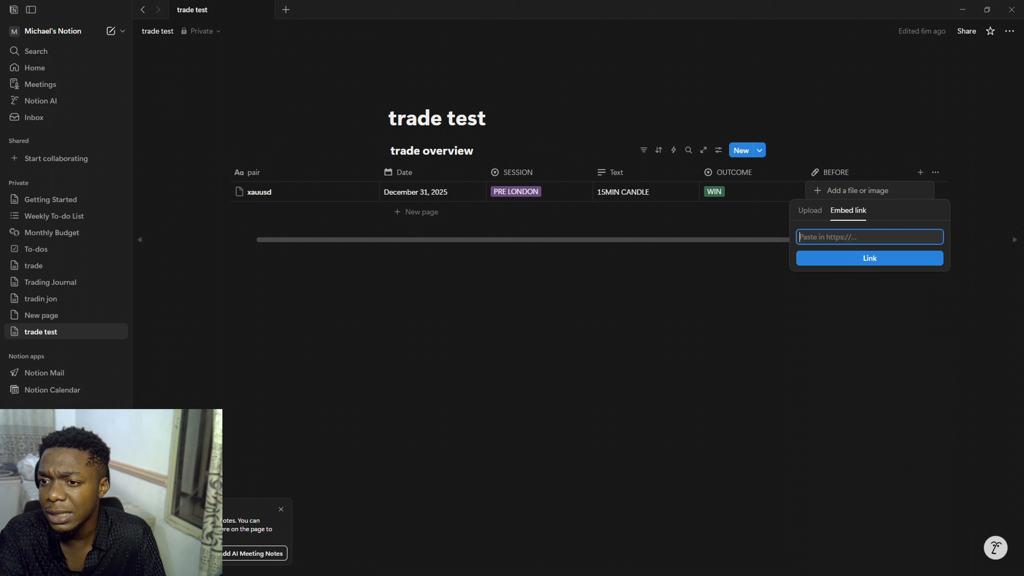
{"action": "key", "text": "Escape"}
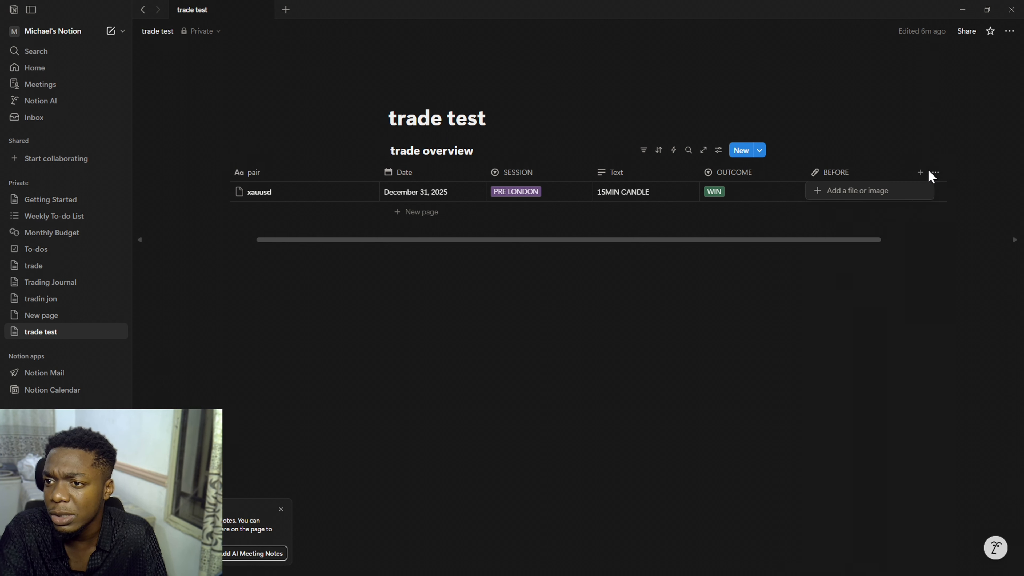
Add a Files & media property named AFTER to the table after the BEFORE column
{"action": "left_click", "coordinate": [919, 176]}
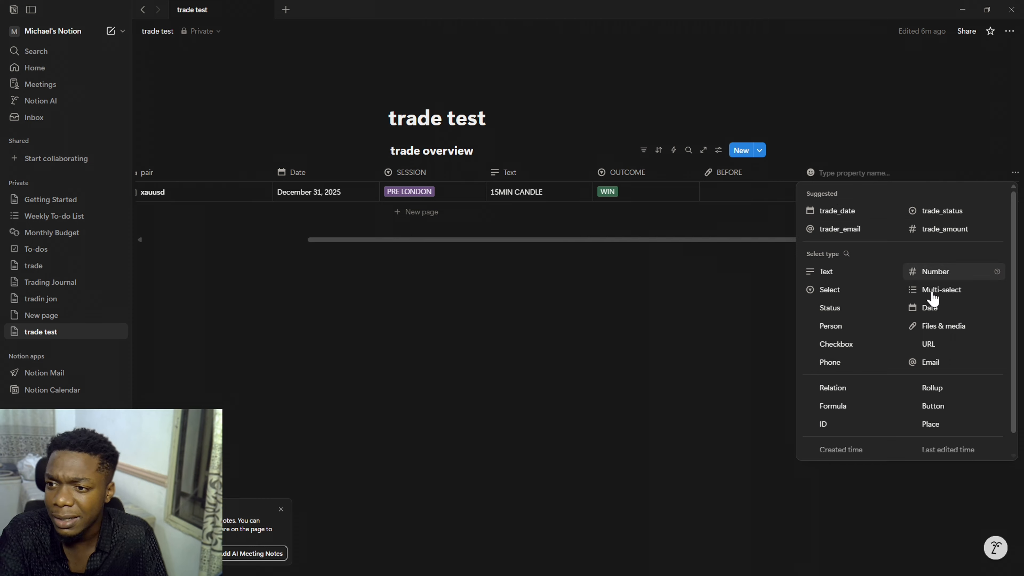
{"action": "left_click", "coordinate": [938, 331]}
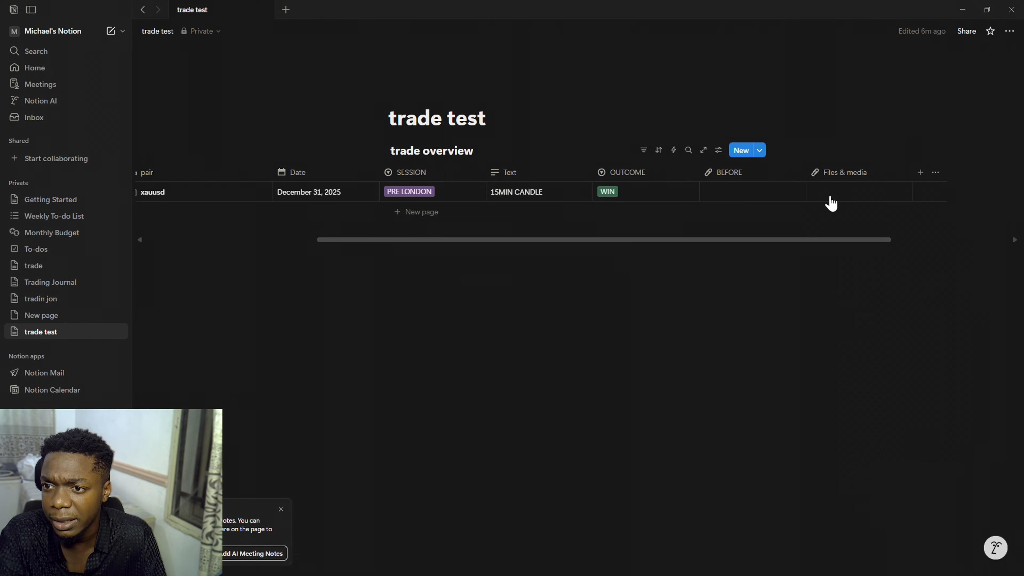
{"action": "left_click_drag", "start_coordinate": [876, 194], "coordinate": [829, 194]}
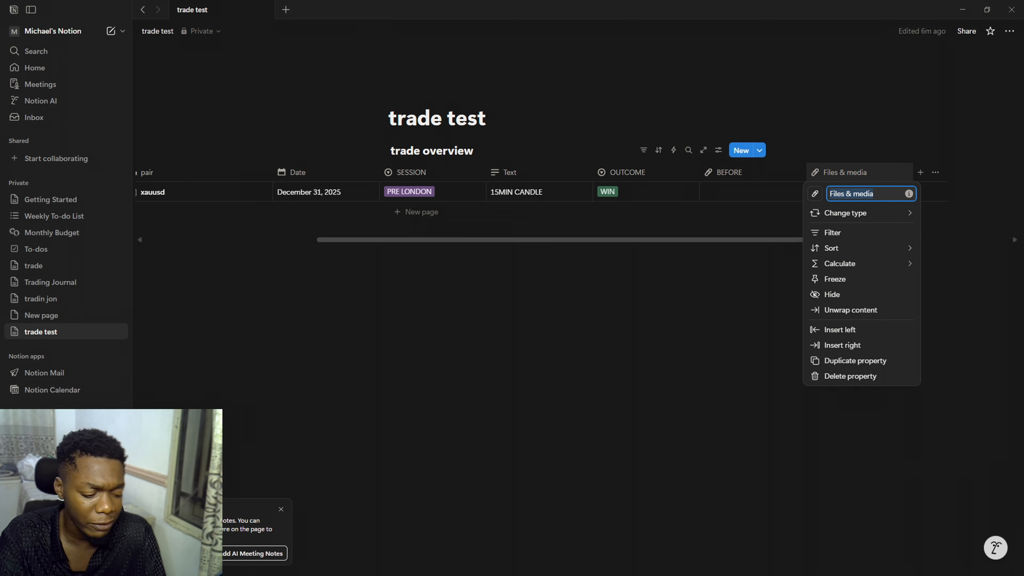
{"action": "type", "text": "AF"}
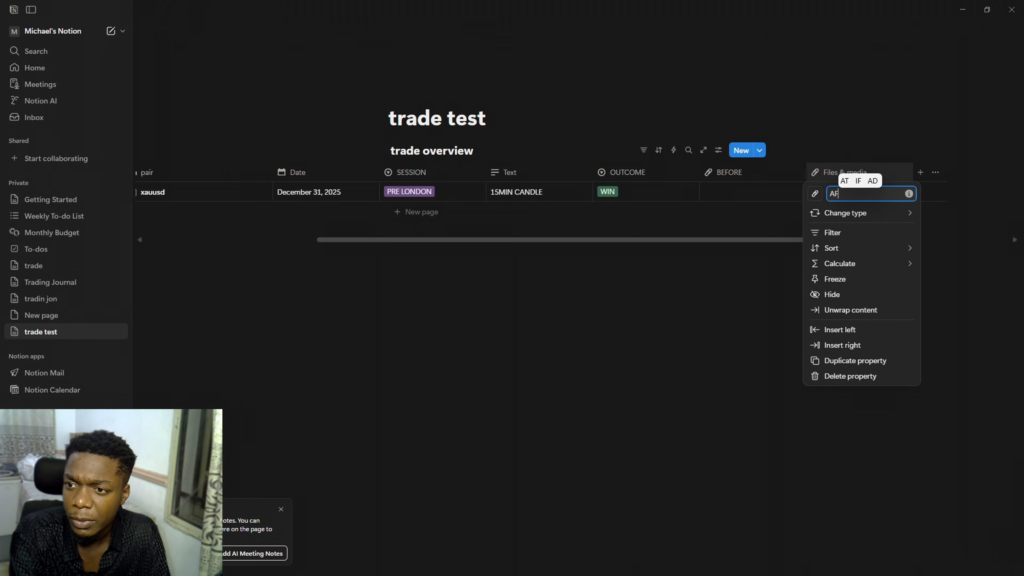
{"action": "type", "text": "TER"}
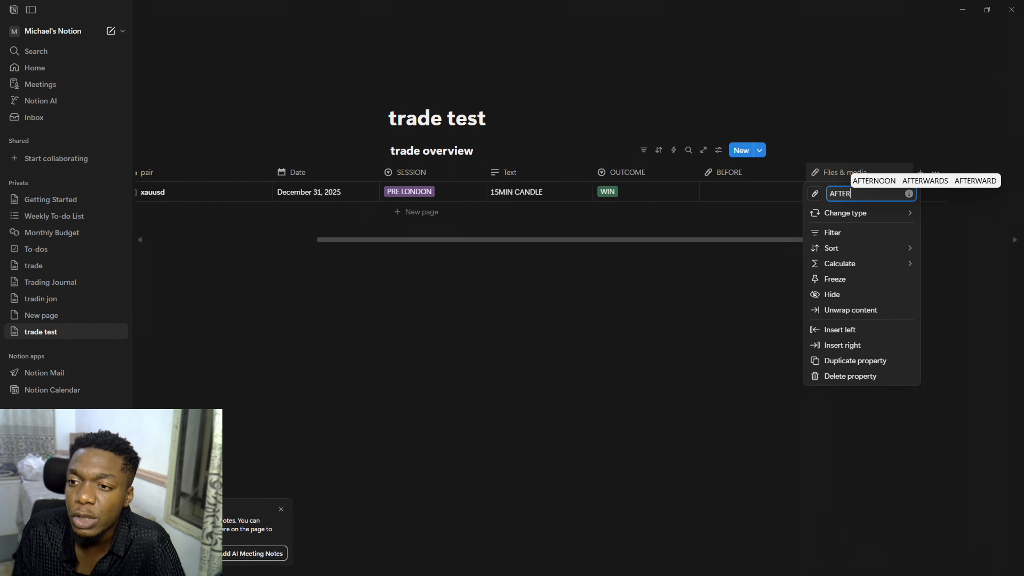
{"action": "left_click", "coordinate": [713, 306]}
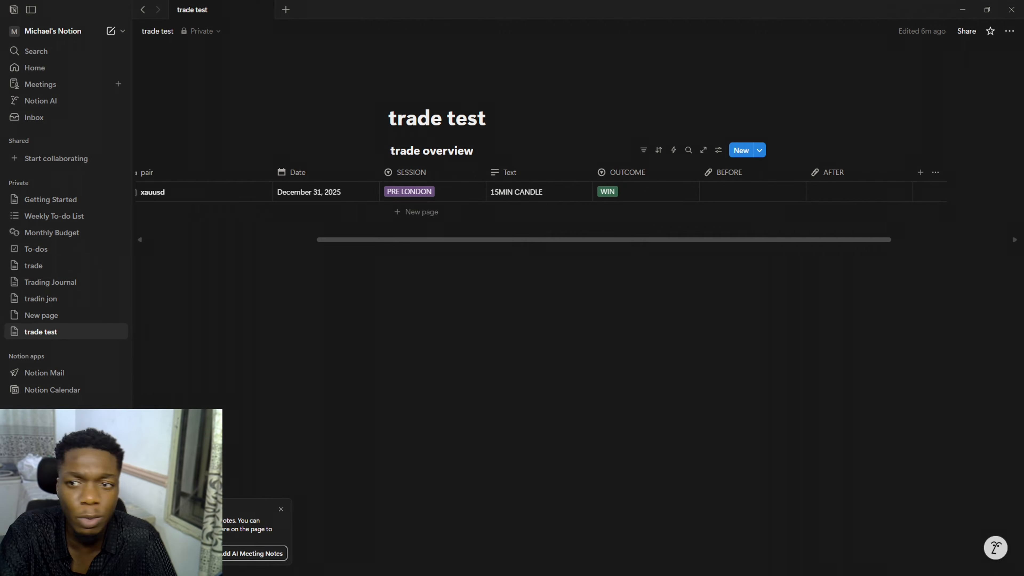
Try to add a property named REASON FOR TRADE after the AFTER column without choosing a type
{"action": "left_click", "coordinate": [920, 173]}
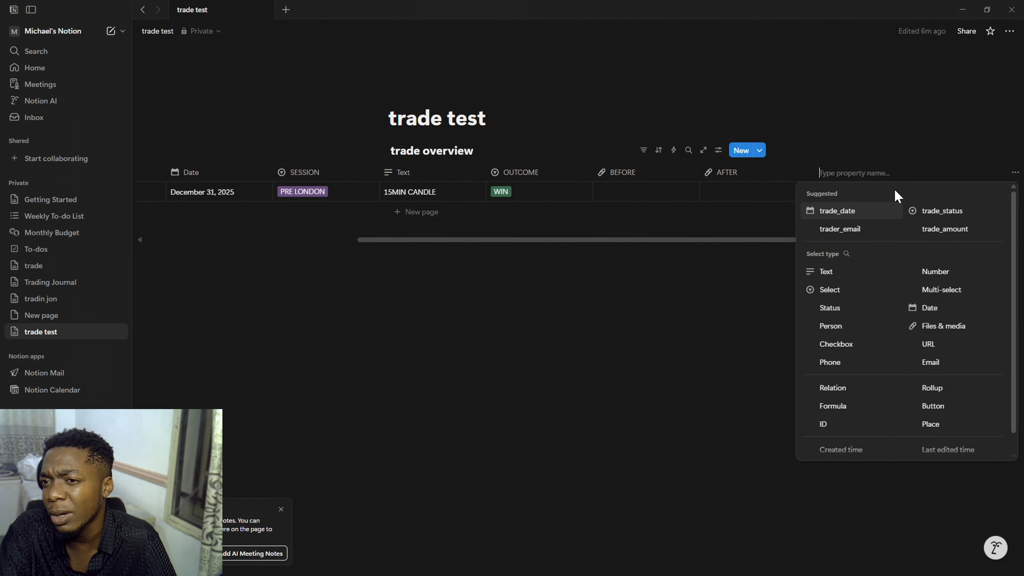
{"action": "type", "text": "RE"}
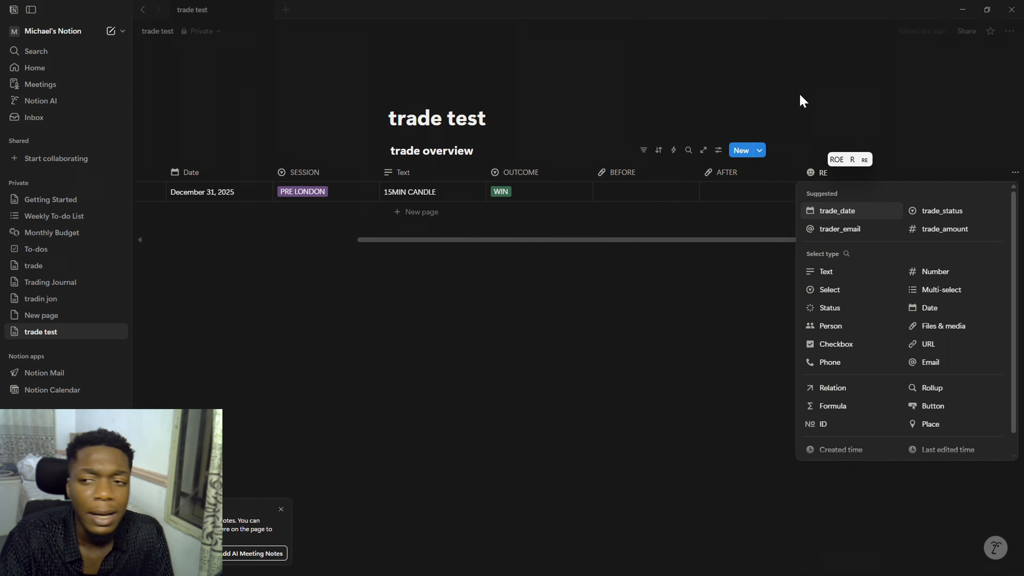
{"action": "type", "text": "A"}
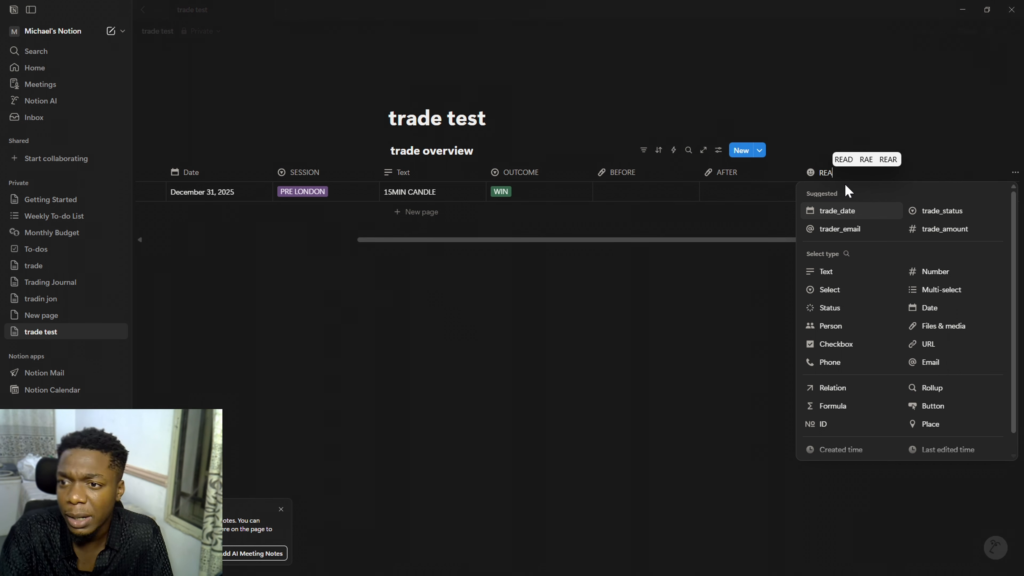
{"action": "type", "text": "S"}
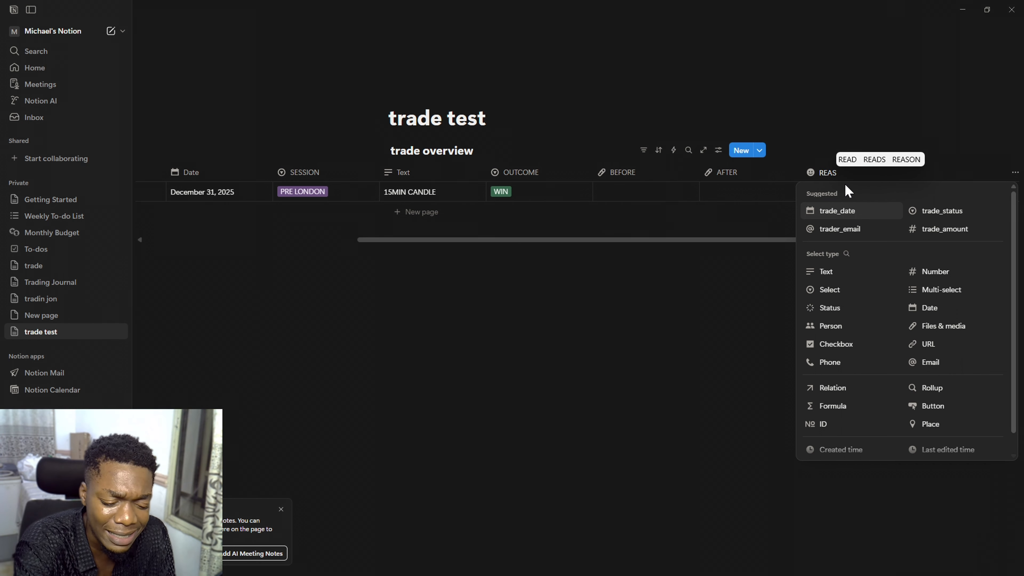
{"action": "type", "text": "ON "}
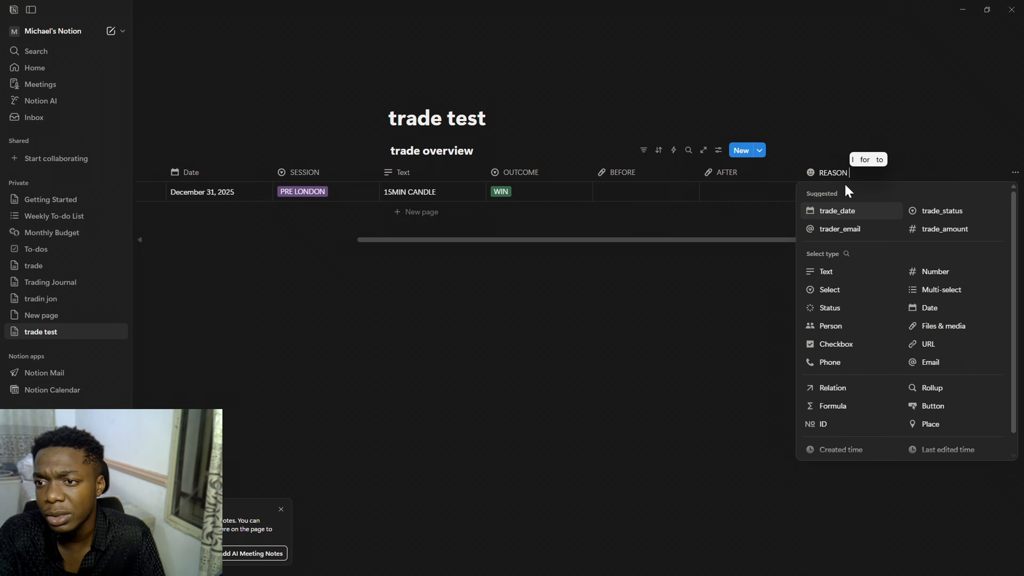
{"action": "type", "text": "FOR T"}
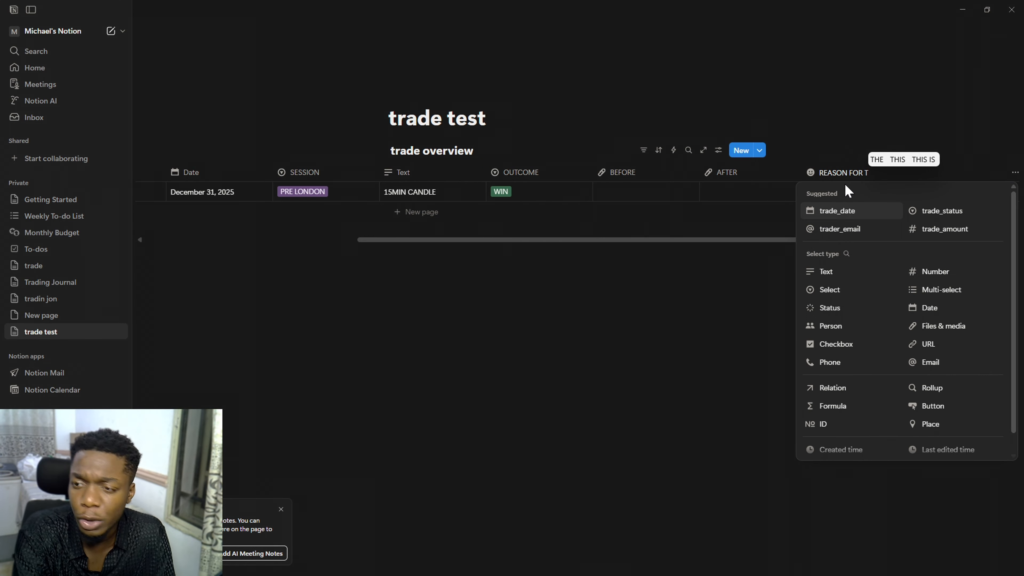
{"action": "type", "text": "T"}
{"action": "key", "text": "BackSpace"}
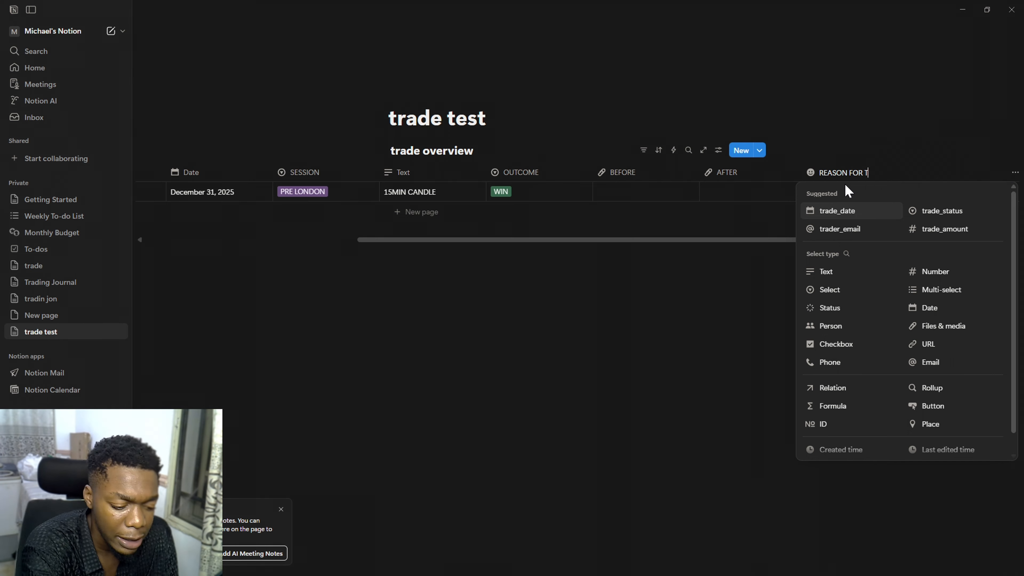
{"action": "type", "text": "RADE"}
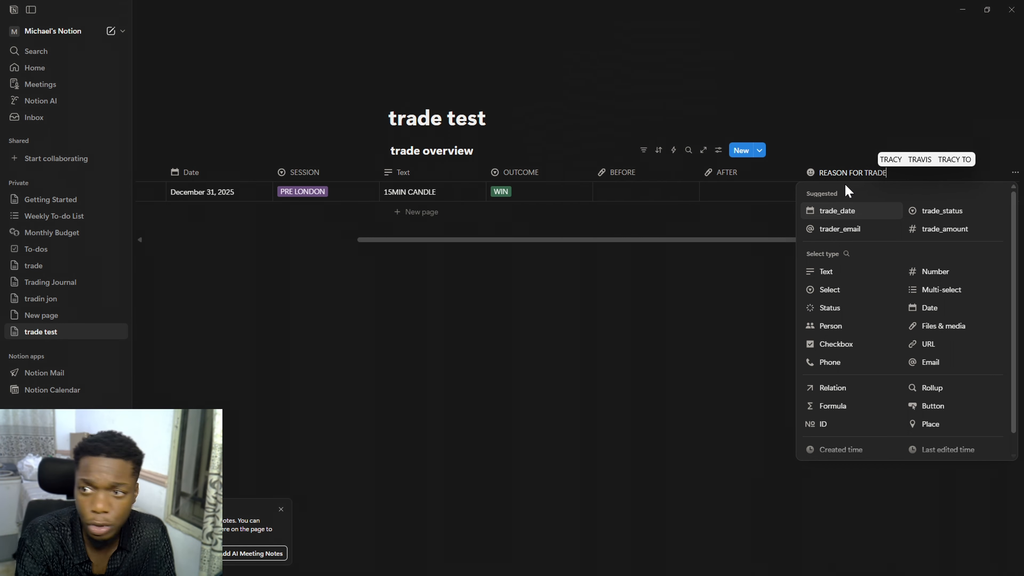
{"action": "left_click", "coordinate": [594, 355]}
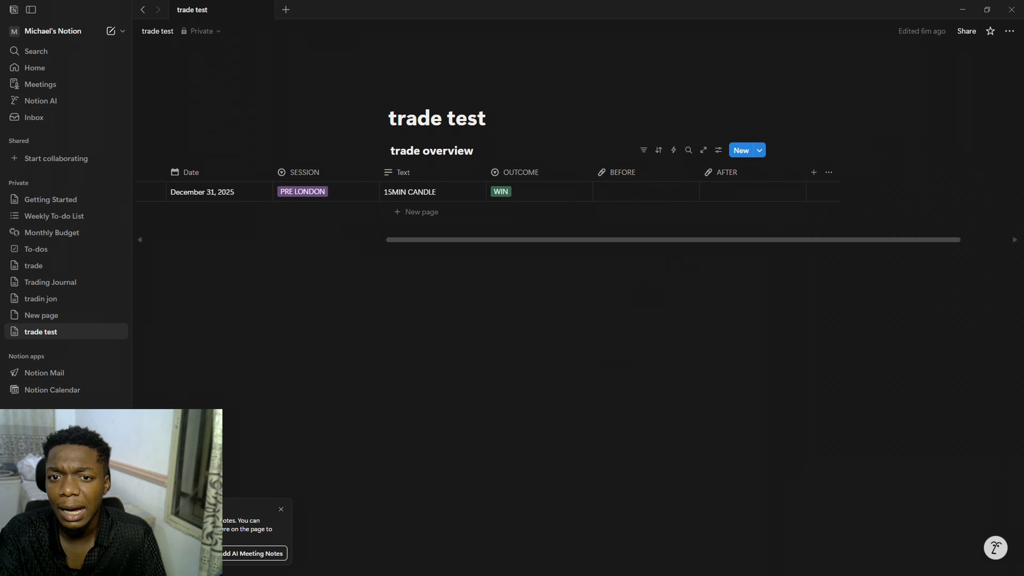
Add three empty entries below the xauusd row of the trade overview table
{"action": "left_click_drag", "start_coordinate": [763, 241], "coordinate": [504, 240]}
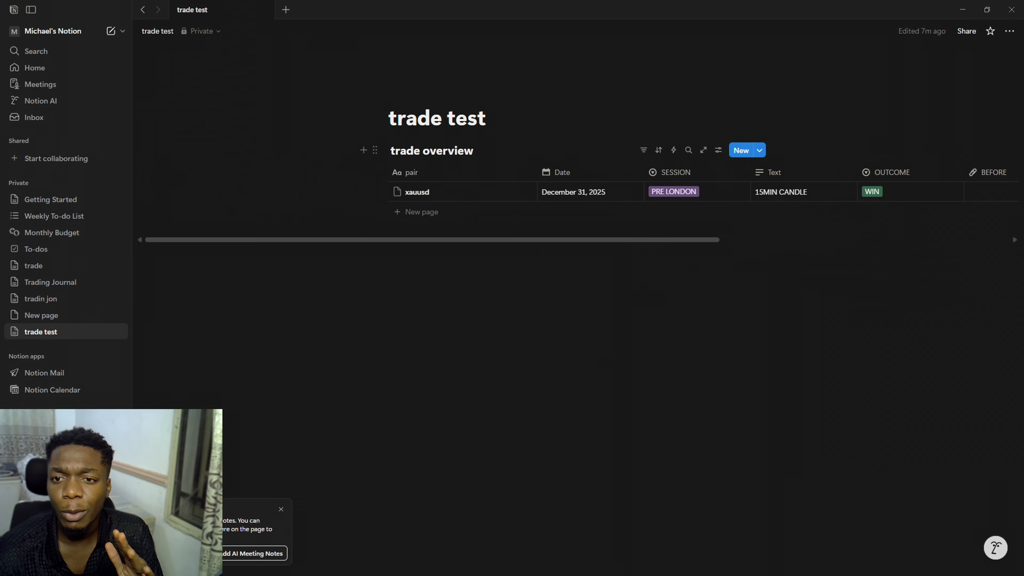
{"action": "left_click", "coordinate": [401, 213]}
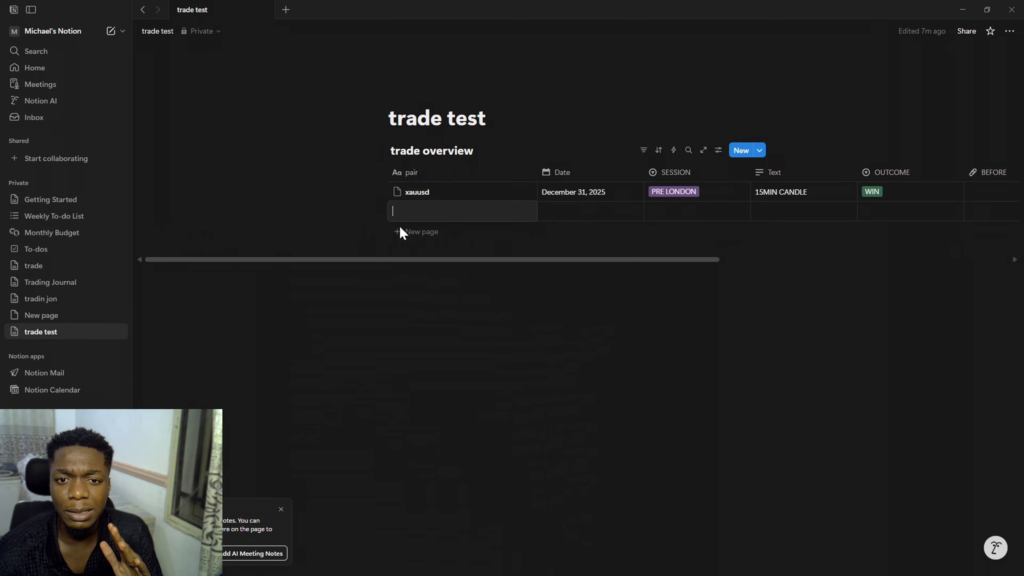
{"action": "left_click", "coordinate": [394, 241]}
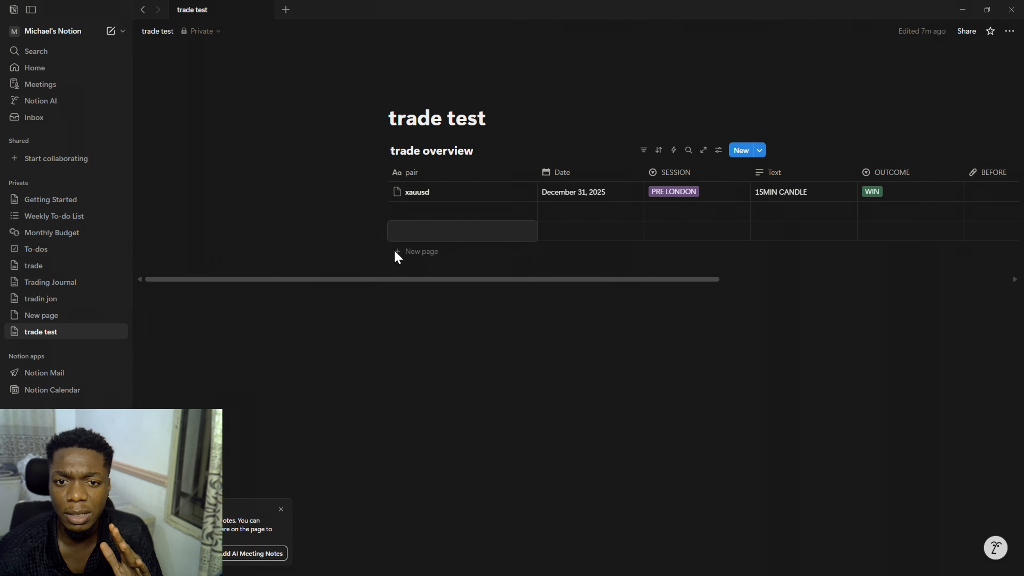
{"action": "left_click", "coordinate": [403, 251]}
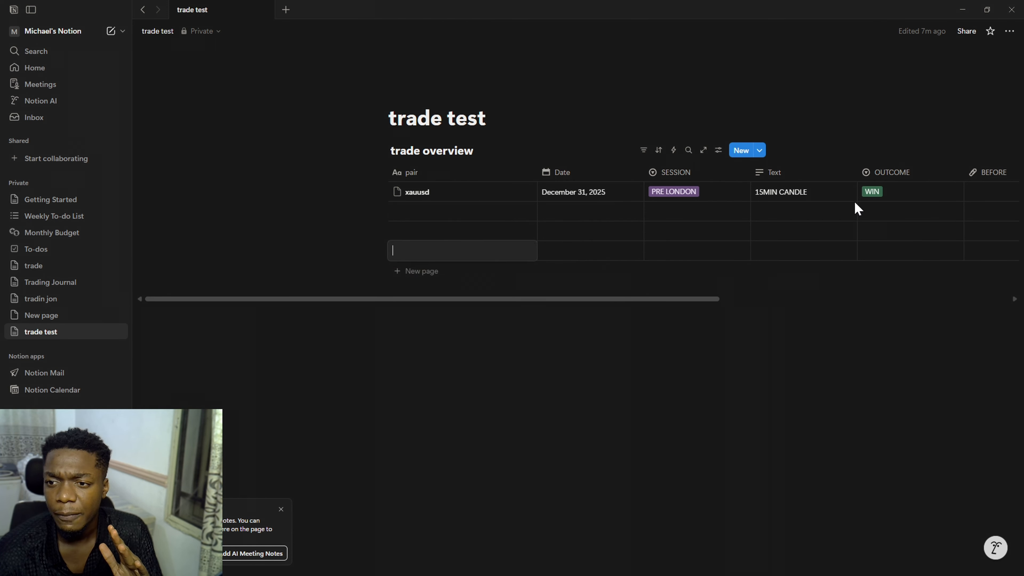
{"action": "left_click_drag", "start_coordinate": [571, 299], "coordinate": [515, 294]}
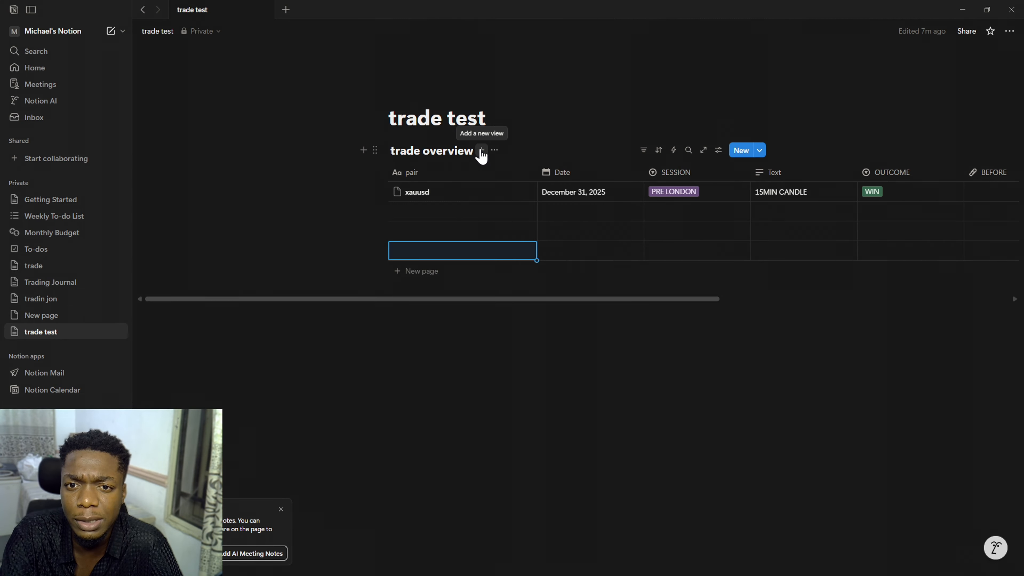
Add a Calendar view to the trade overview database, keeping the default view settings
{"action": "left_click", "coordinate": [482, 151]}
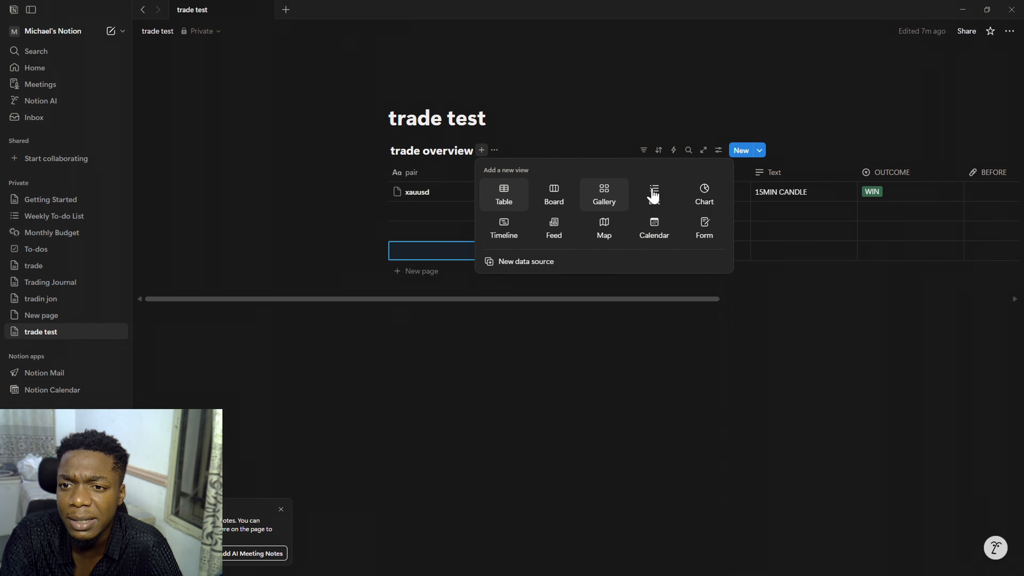
{"action": "left_click", "coordinate": [655, 230]}
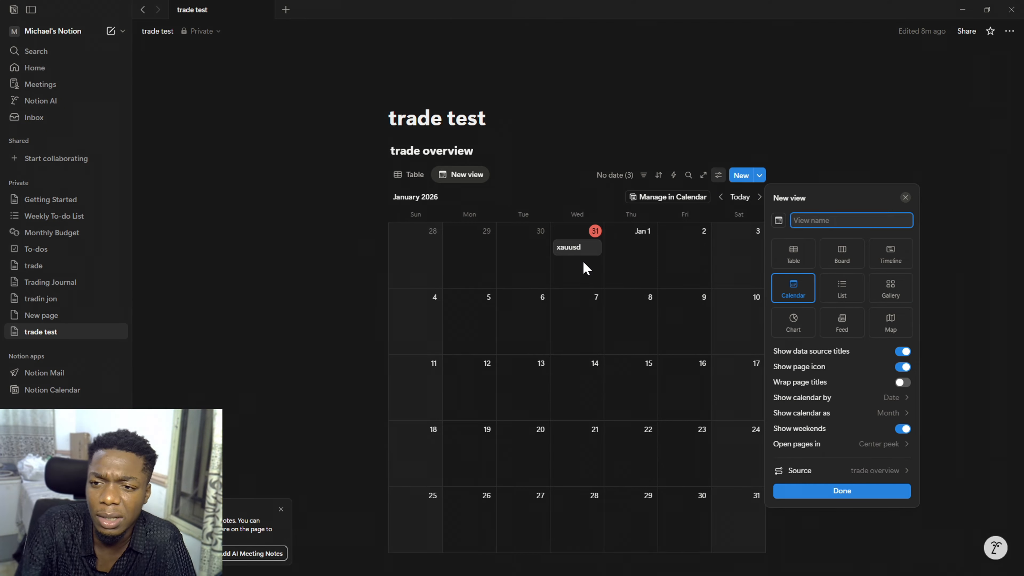
{"action": "left_click", "coordinate": [569, 275]}
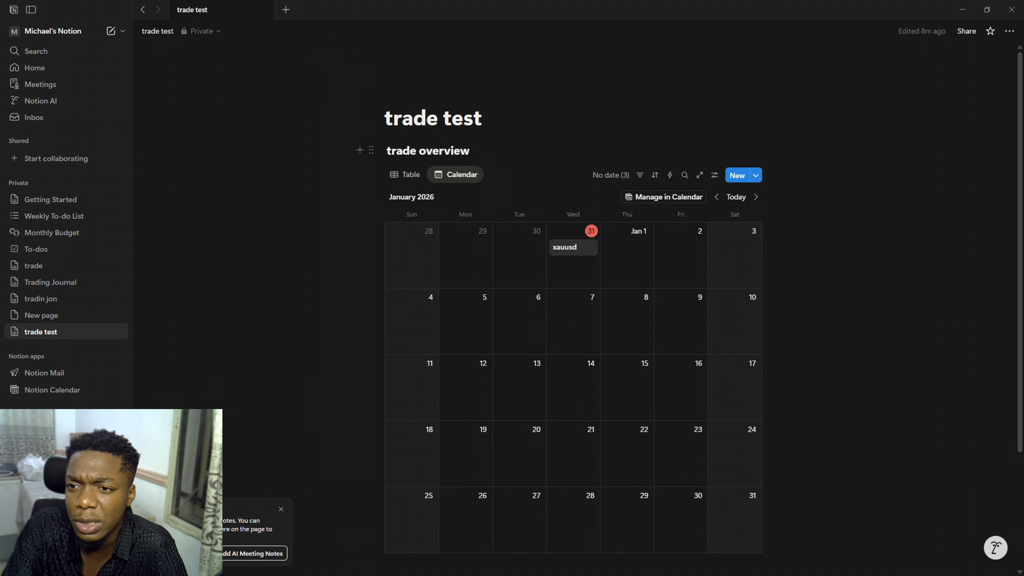
Compare how the xauusd entry is presented in the Table and Calendar views, finishing on the Calendar view
{"action": "left_click", "coordinate": [407, 176]}
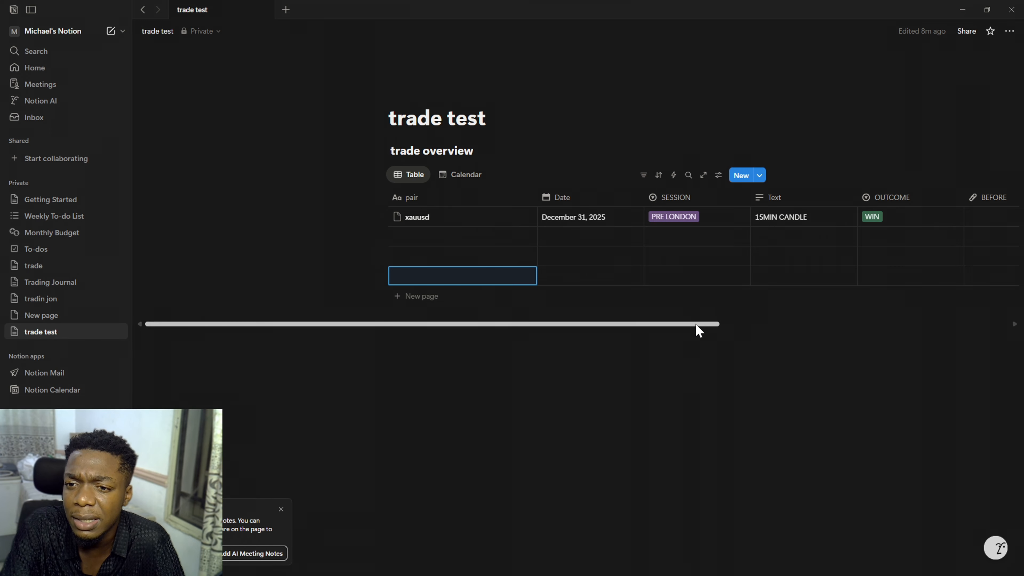
{"action": "left_click_drag", "start_coordinate": [695, 325], "coordinate": [507, 240]}
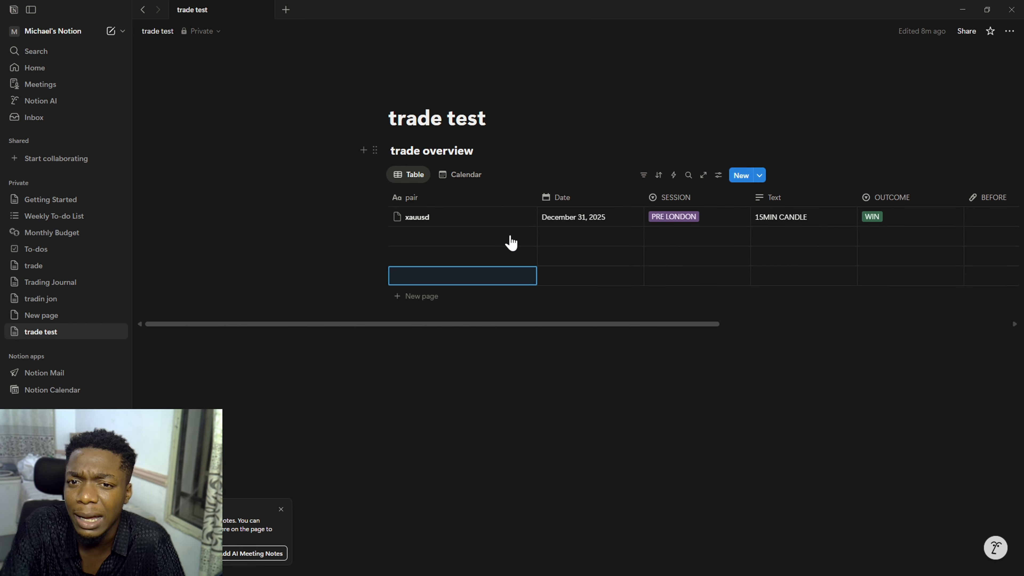
{"action": "left_click", "coordinate": [464, 176]}
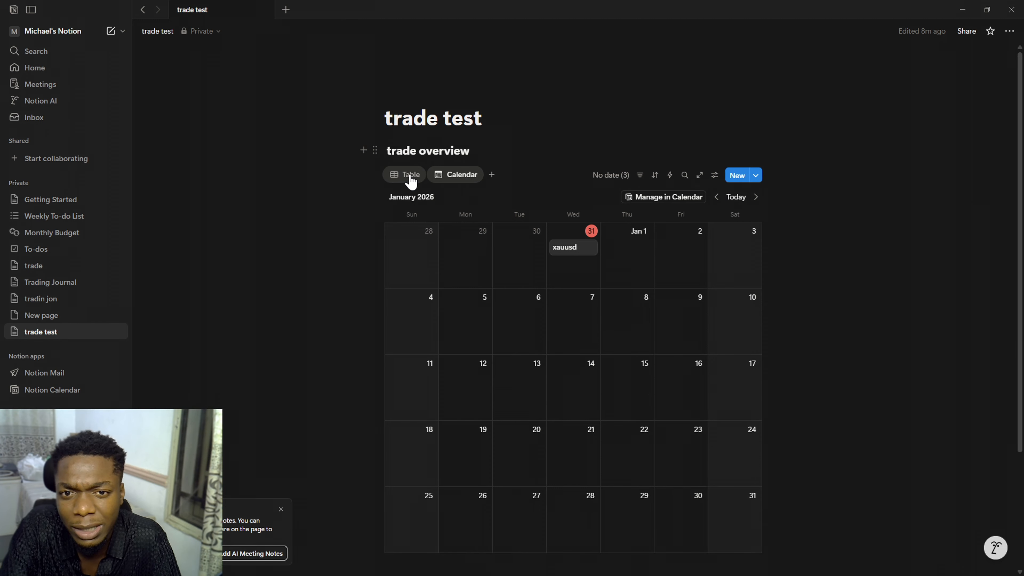
{"action": "left_click", "coordinate": [455, 183]}
{"action": "left_click", "coordinate": [407, 183]}
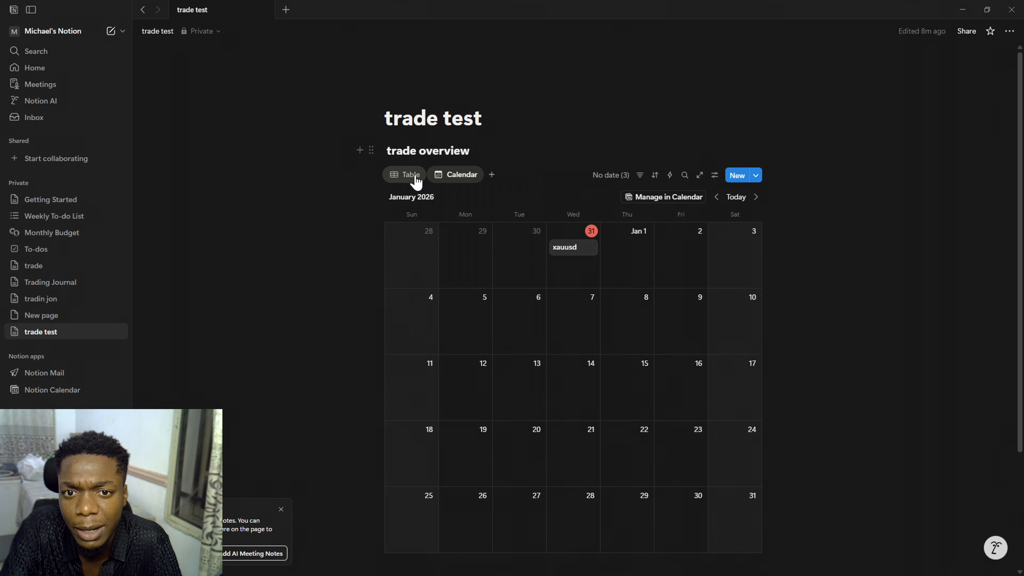
{"action": "left_click", "coordinate": [405, 178]}
{"action": "left_click", "coordinate": [407, 177]}
{"action": "left_click", "coordinate": [463, 177]}
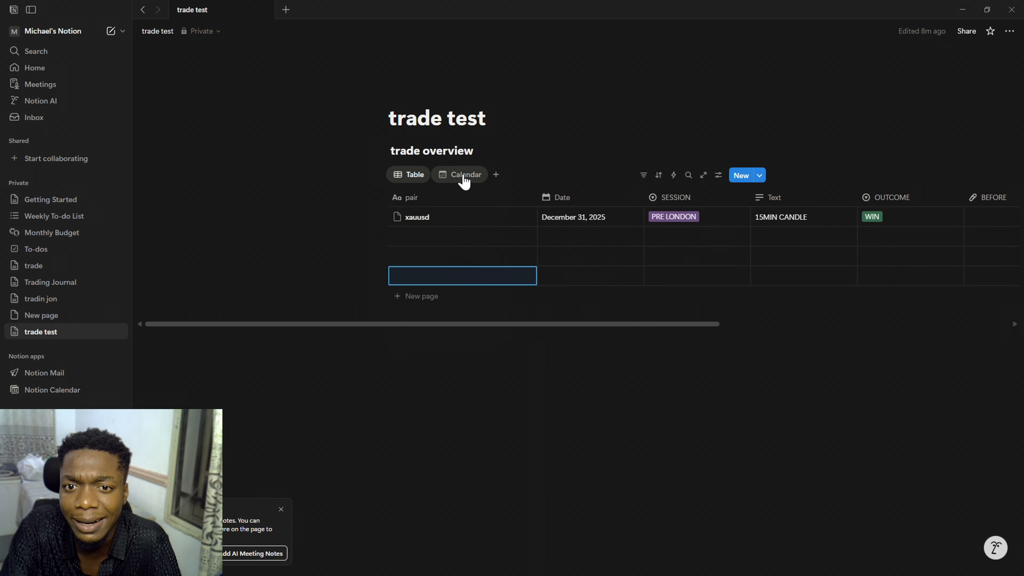
{"action": "left_click", "coordinate": [463, 178]}
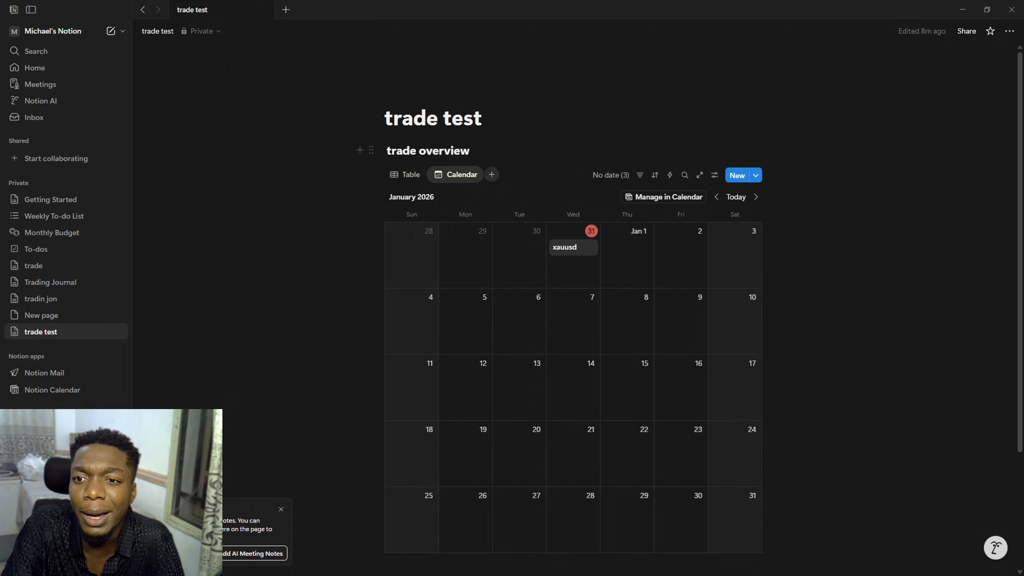
Show the Date, AFTER, SESSION and OUTCOME properties on the Calendar view's entries
{"action": "left_click", "coordinate": [715, 177]}
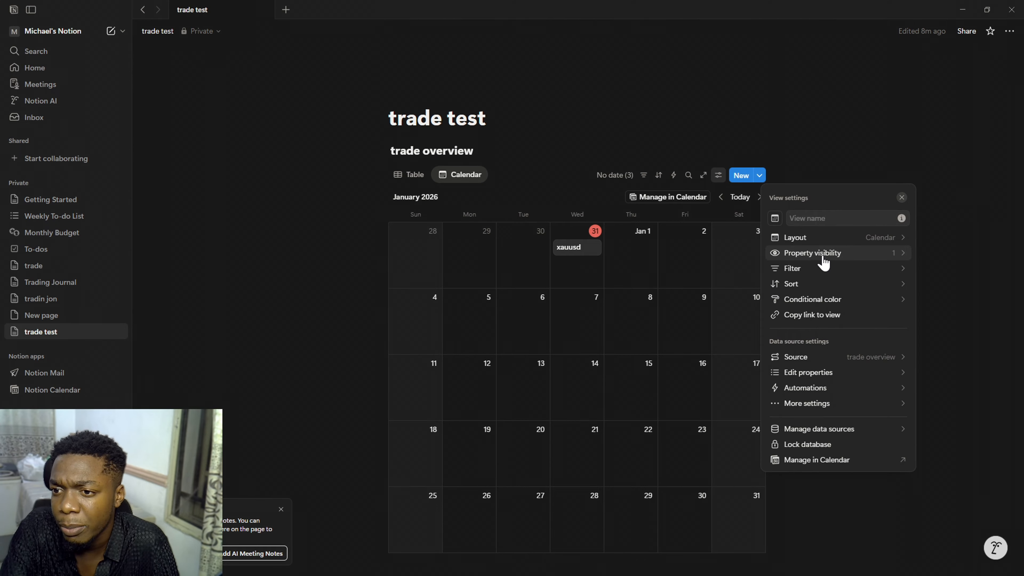
{"action": "left_click", "coordinate": [866, 257]}
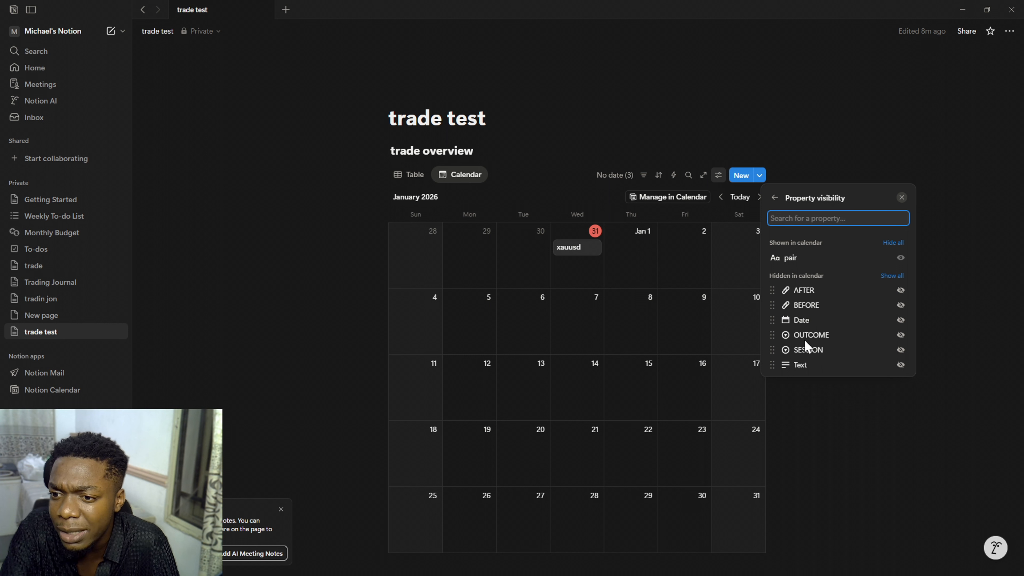
{"action": "left_click", "coordinate": [900, 321]}
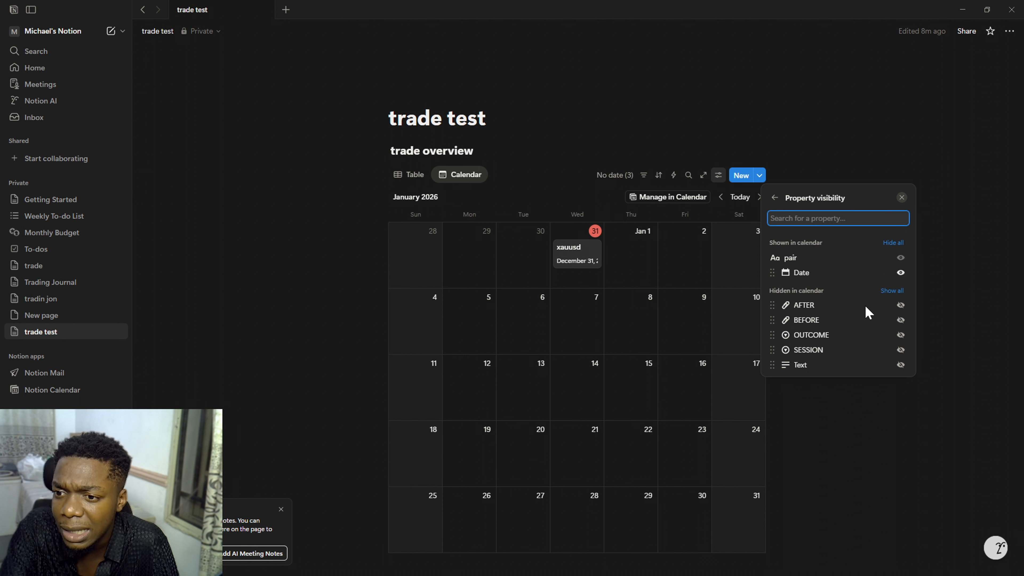
{"action": "left_click", "coordinate": [900, 305]}
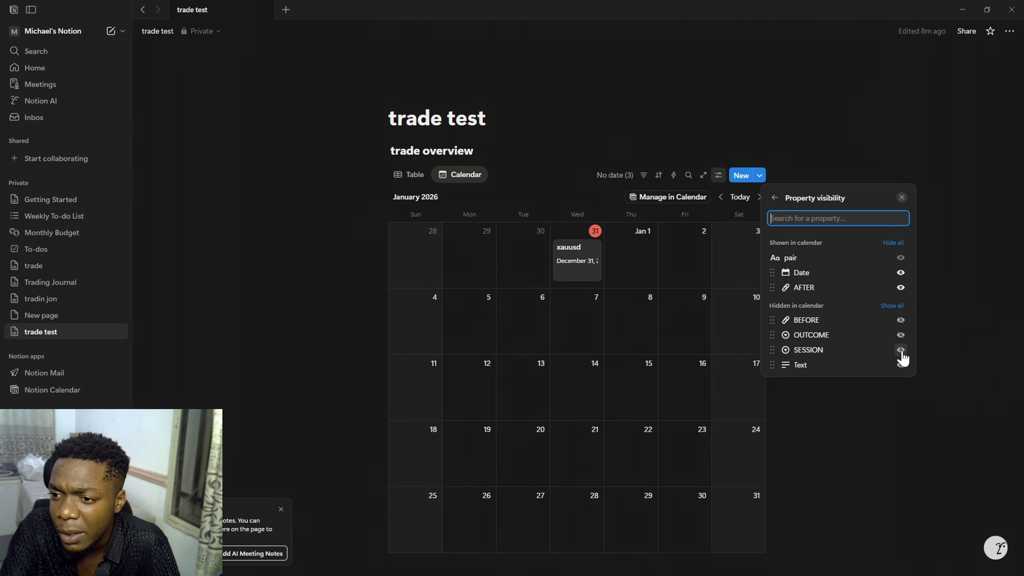
{"action": "left_click", "coordinate": [901, 351]}
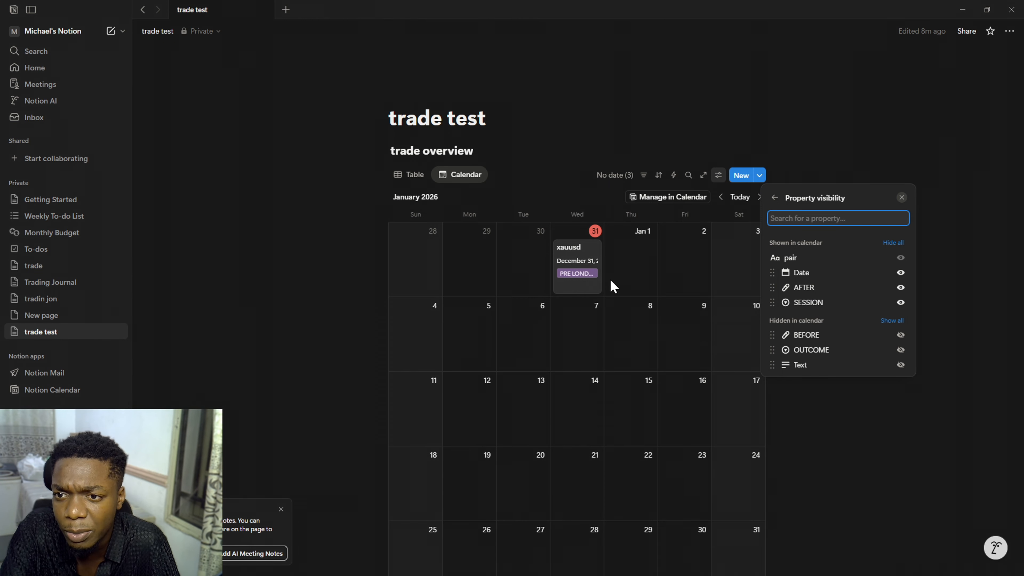
{"action": "left_click", "coordinate": [900, 350]}
{"action": "left_click", "coordinate": [855, 405]}
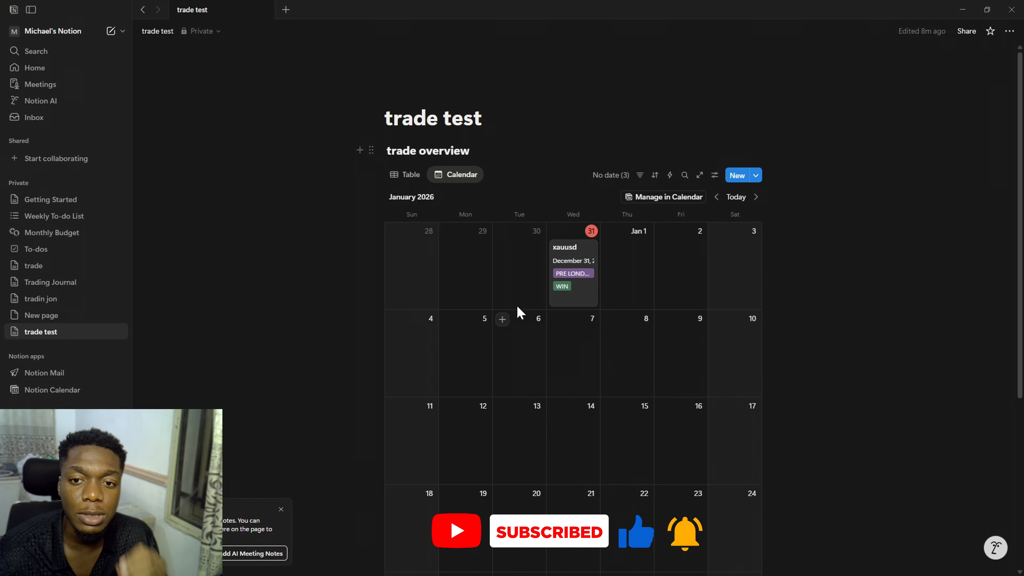
Review the entries in the Table view and return to the Calendar view
{"action": "left_click", "coordinate": [415, 177]}
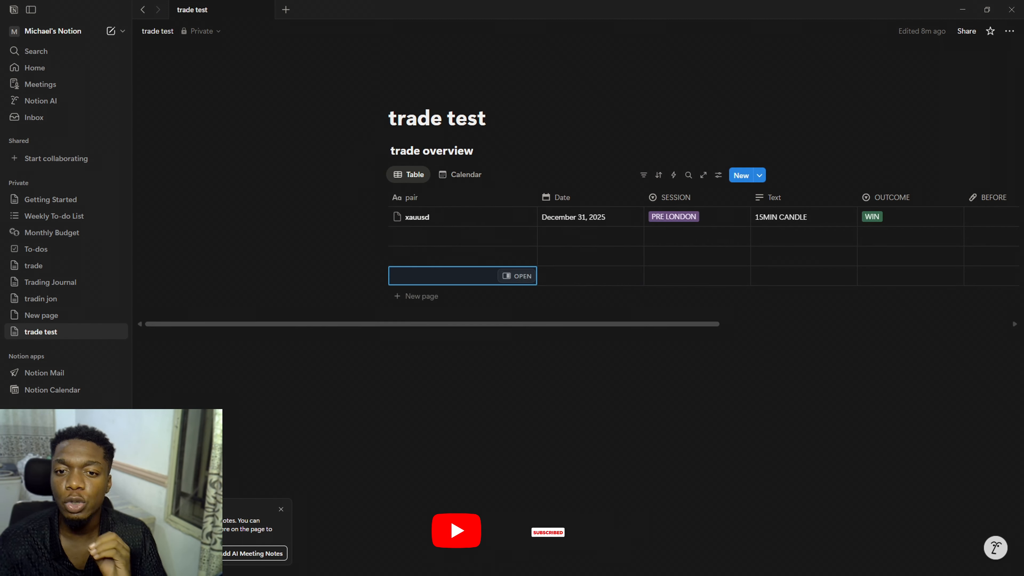
{"action": "left_click_drag", "start_coordinate": [547, 329], "coordinate": [587, 357]}
{"action": "left_click", "coordinate": [467, 175]}
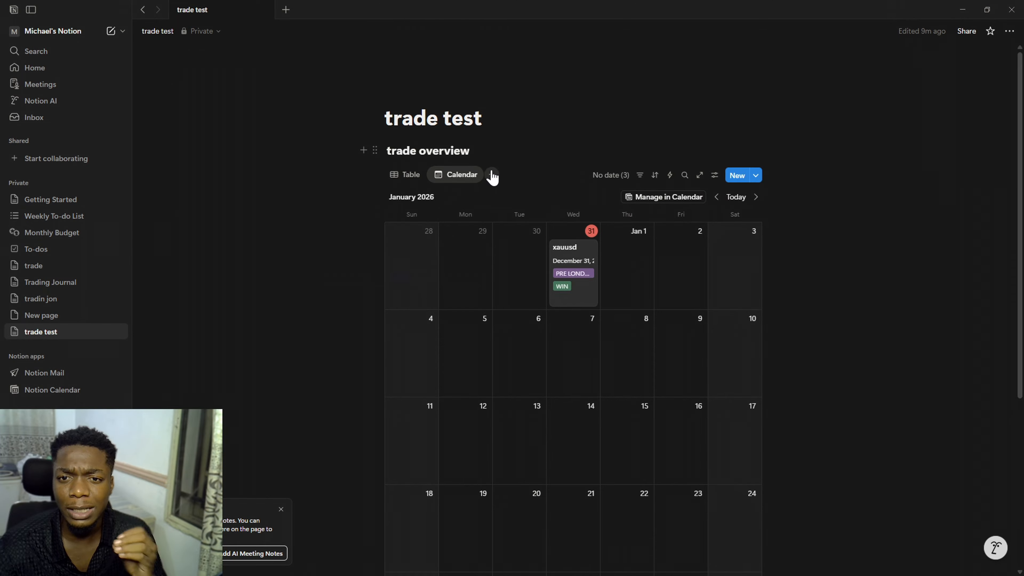